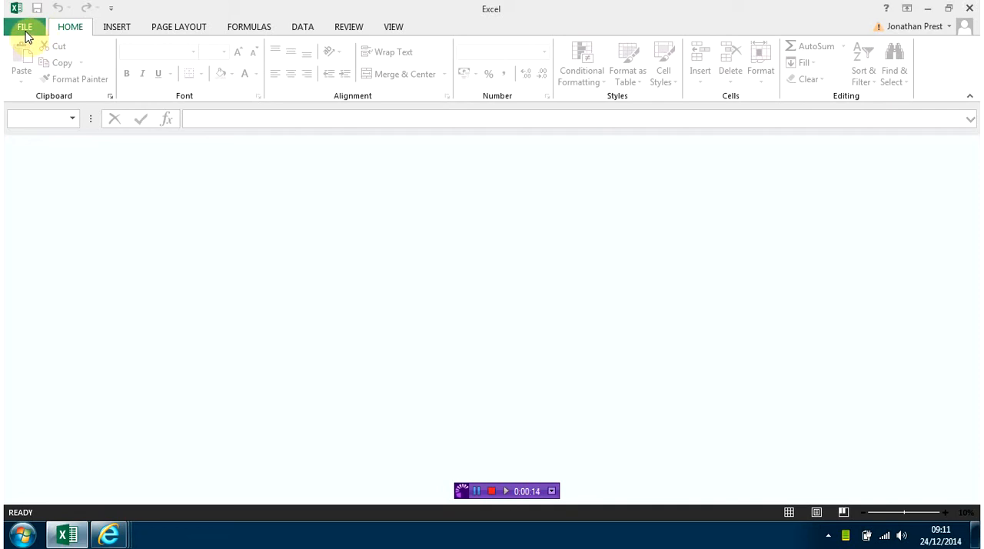
Create a new blank workbook.
click(26, 32)
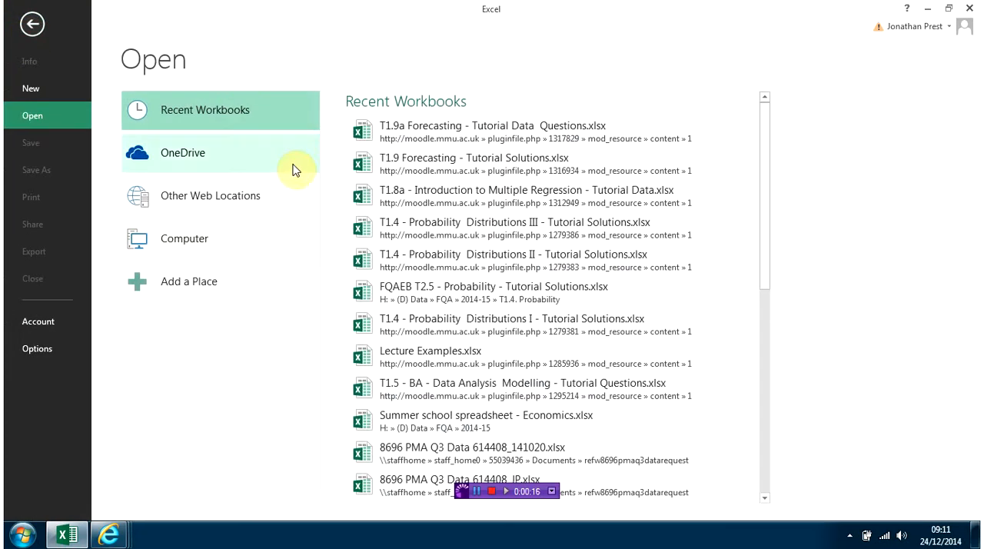
click(31, 91)
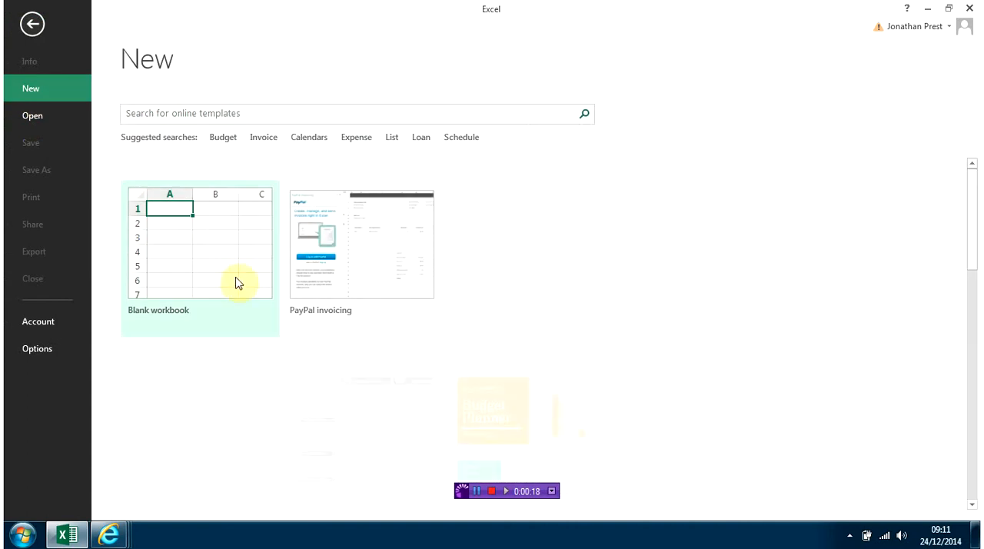
click(216, 266)
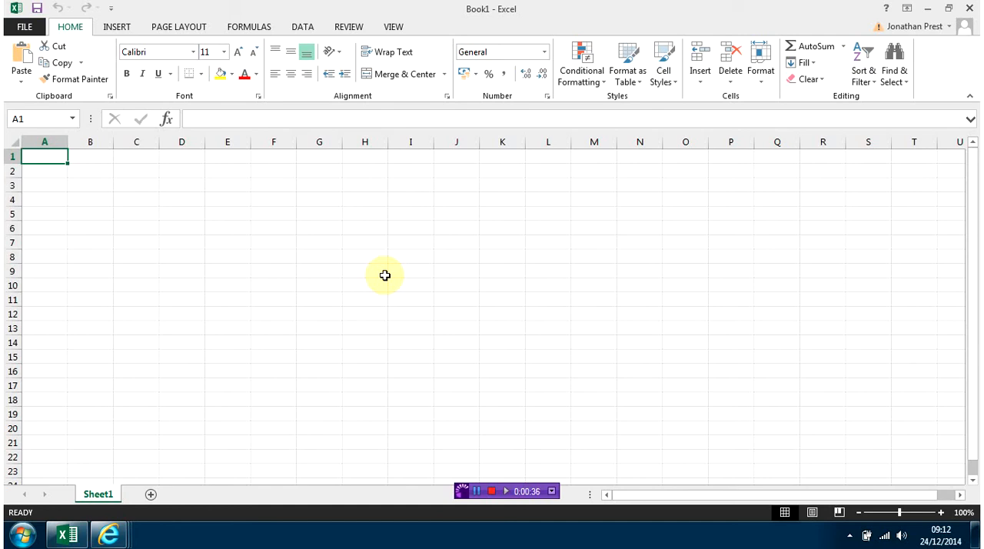
text(Pice)
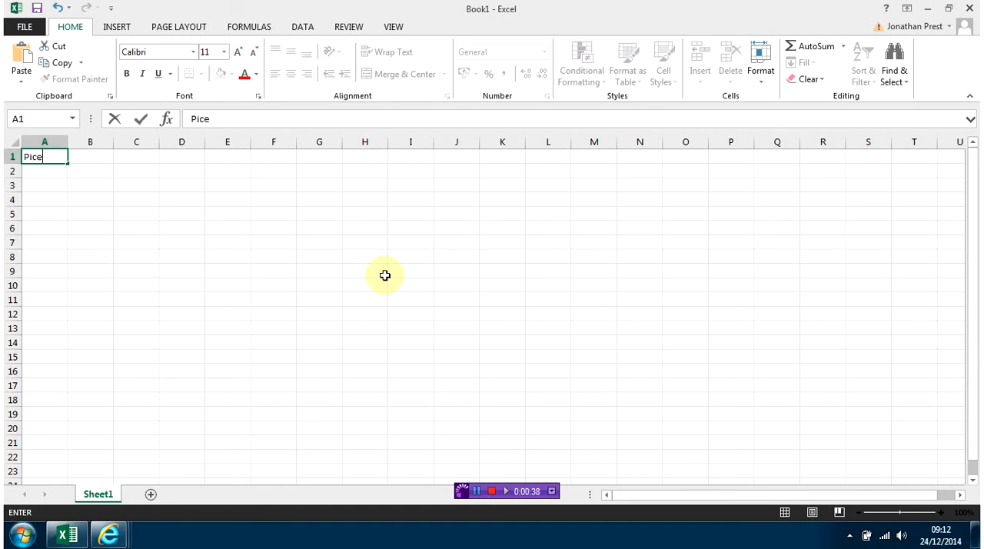
key(ctrl+Return)
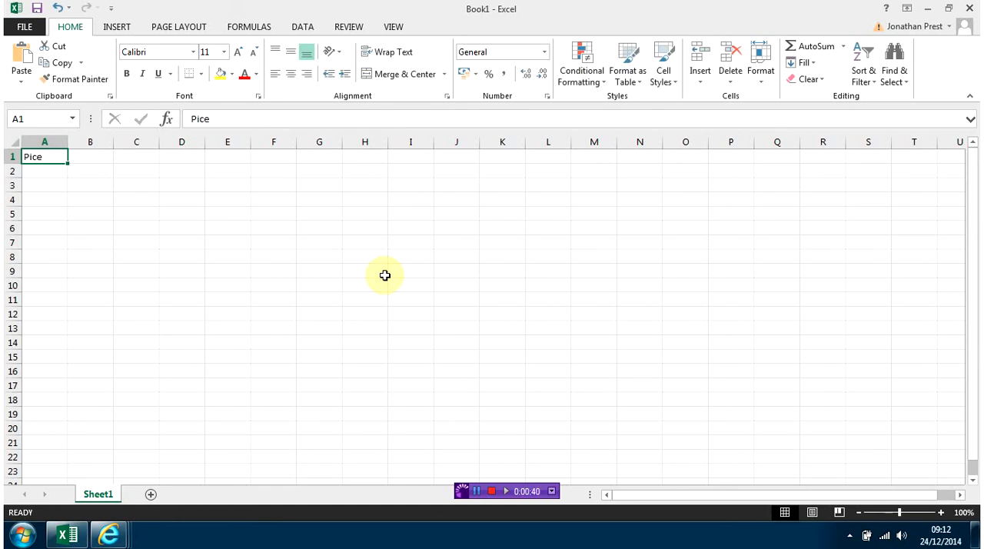
text(P)
key(ctrl+Return)
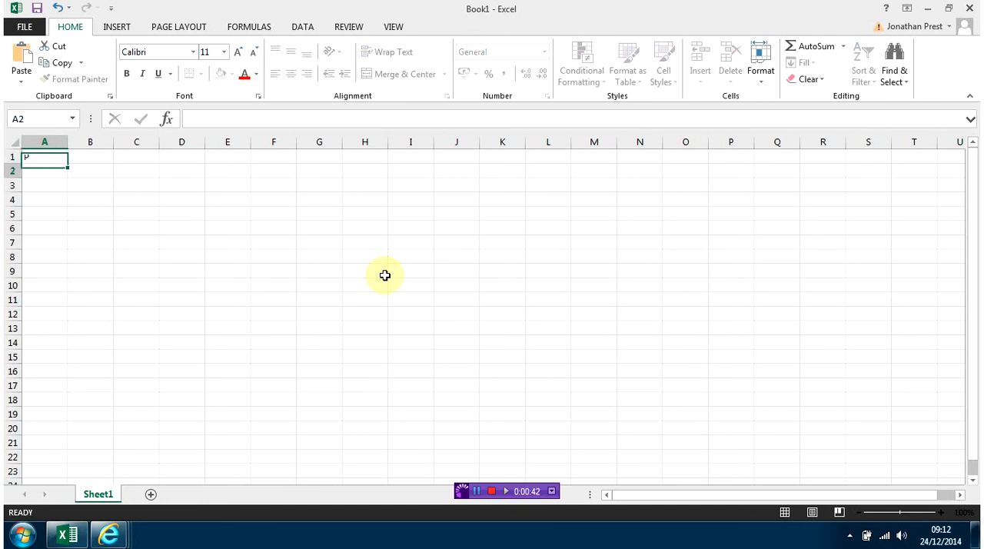
Enter the column headings Rice, Pasta and Potatoes in cells A1 to C1.
text(Rice)
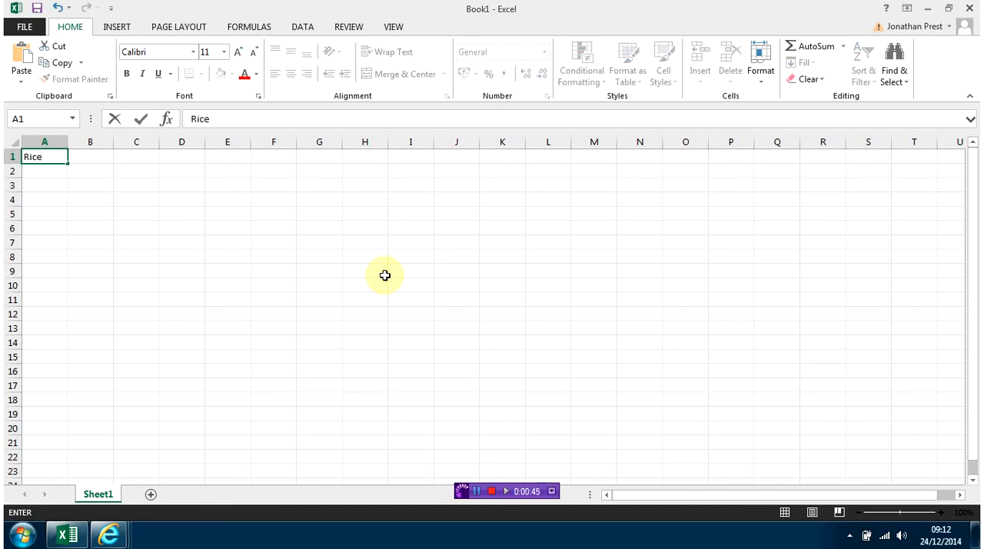
key(Tab)
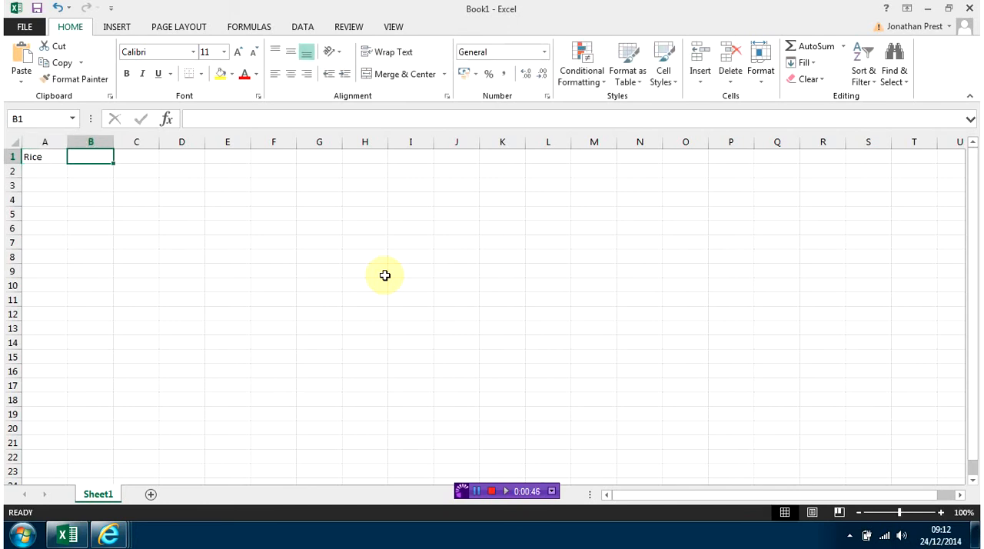
text(Pasta)
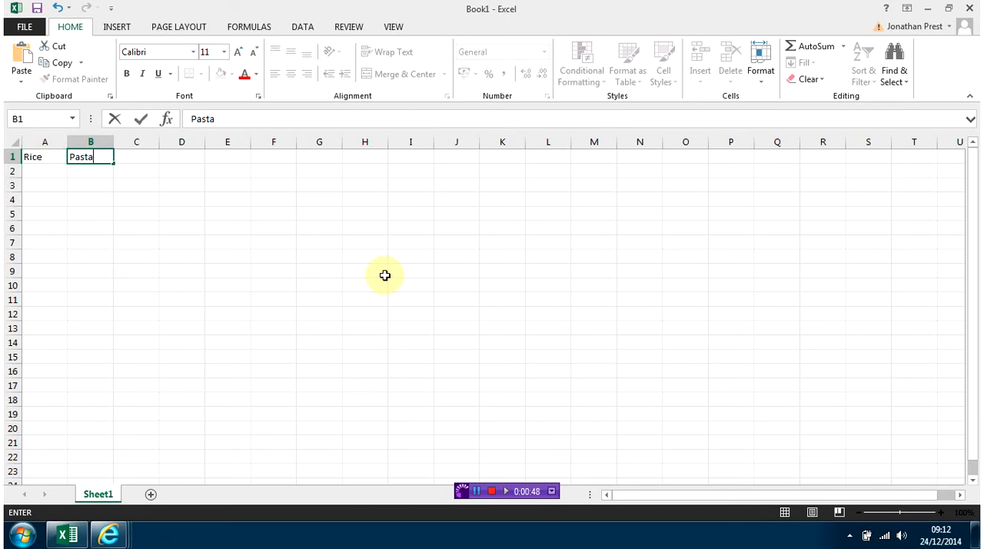
key(Tab)
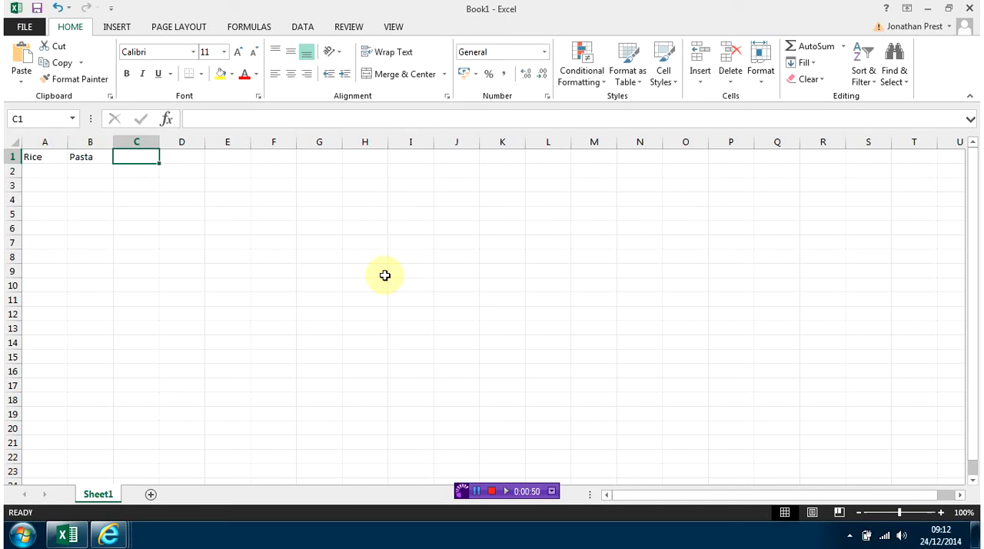
text(Pot)
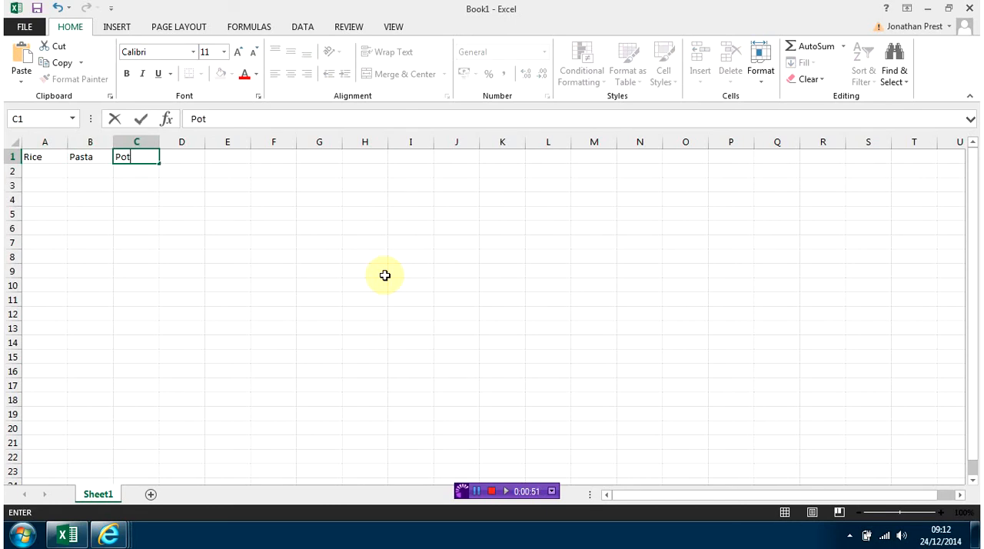
text(atoes)
key(Tab)
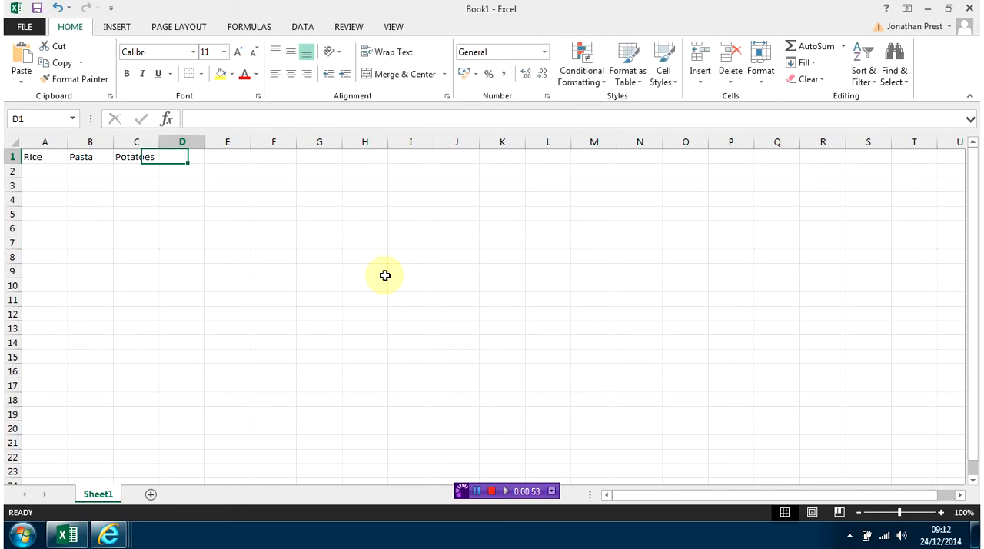
key(Down)
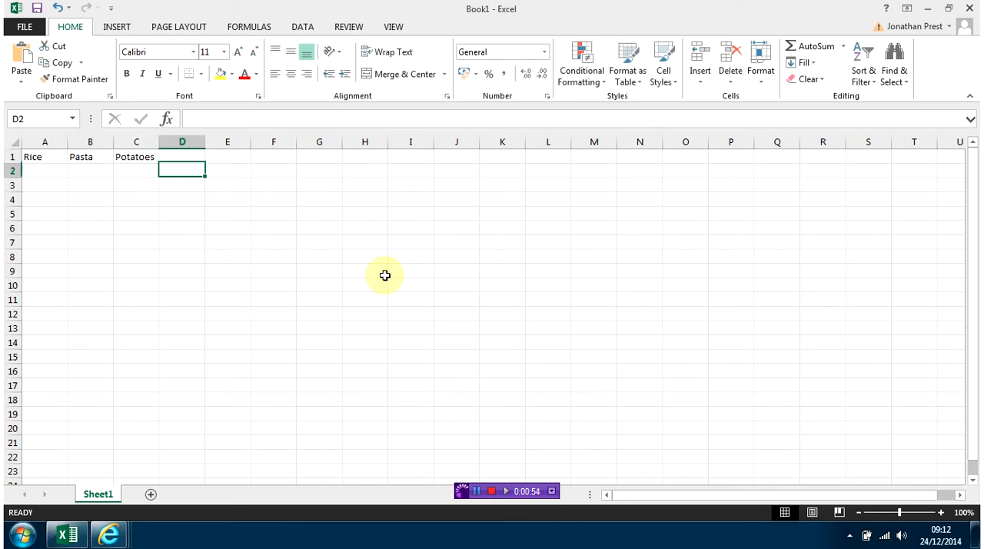
Enter =RANDBETWEEN(250,510) in A2 under Rice and fill the formula down to A22.
click(36, 172)
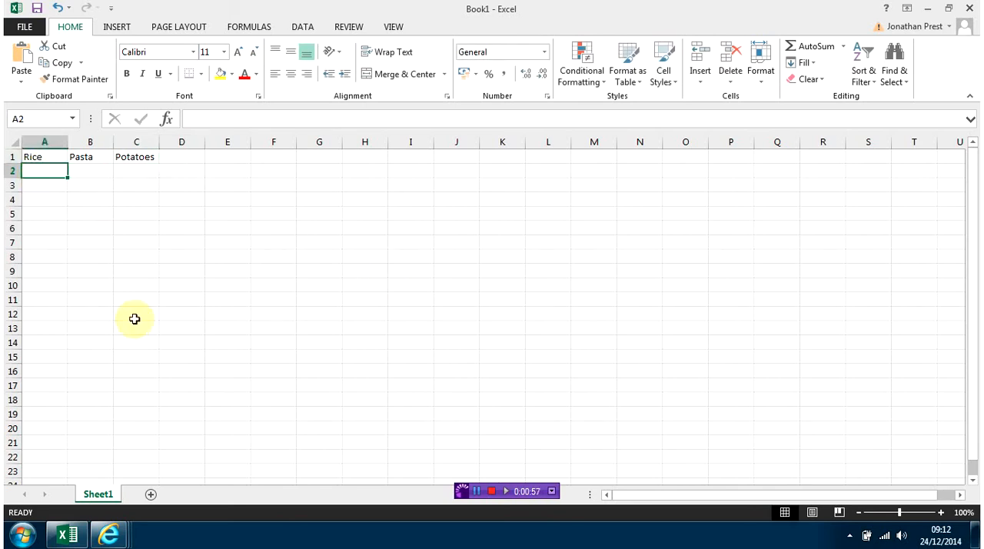
text(=r)
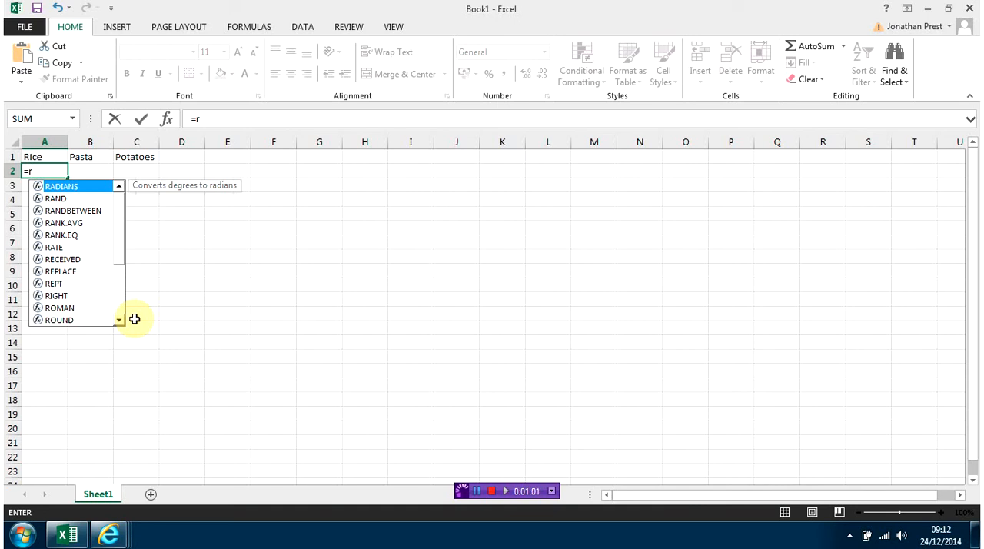
double_click(87, 219)
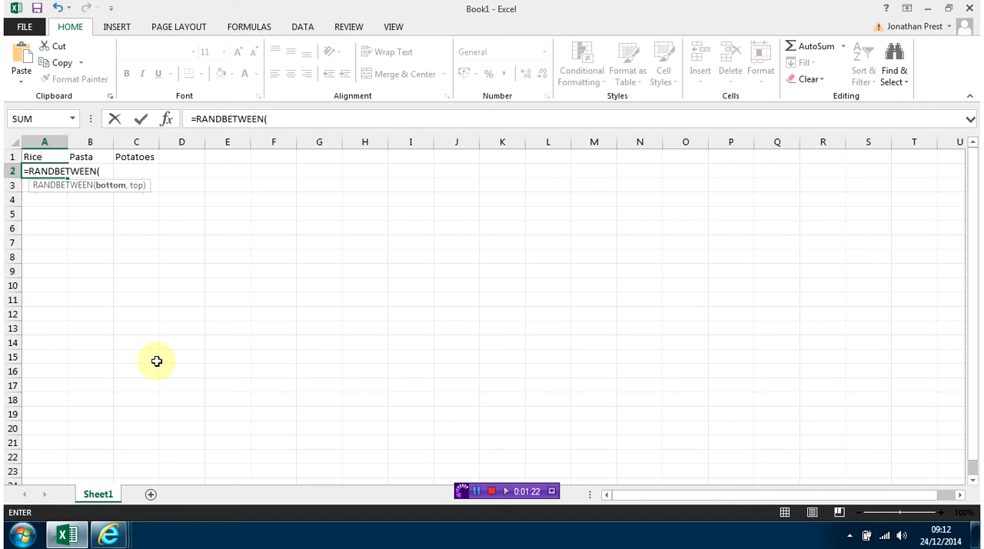
text(250,)
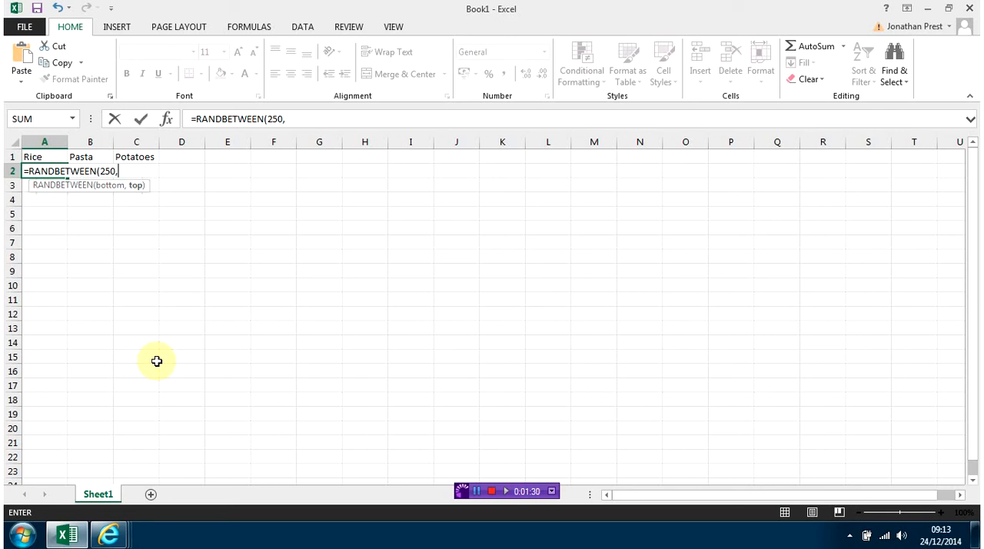
text(510))
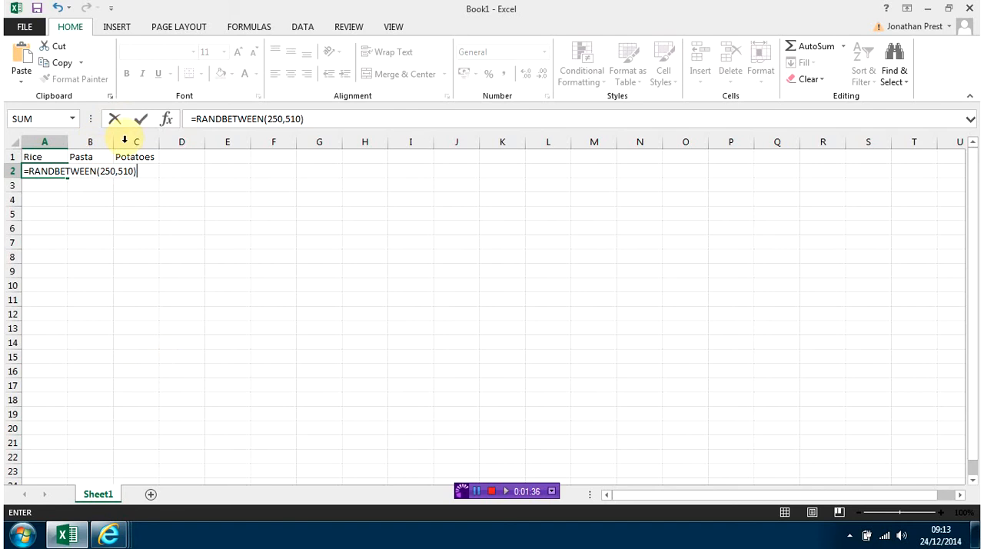
click(141, 120)
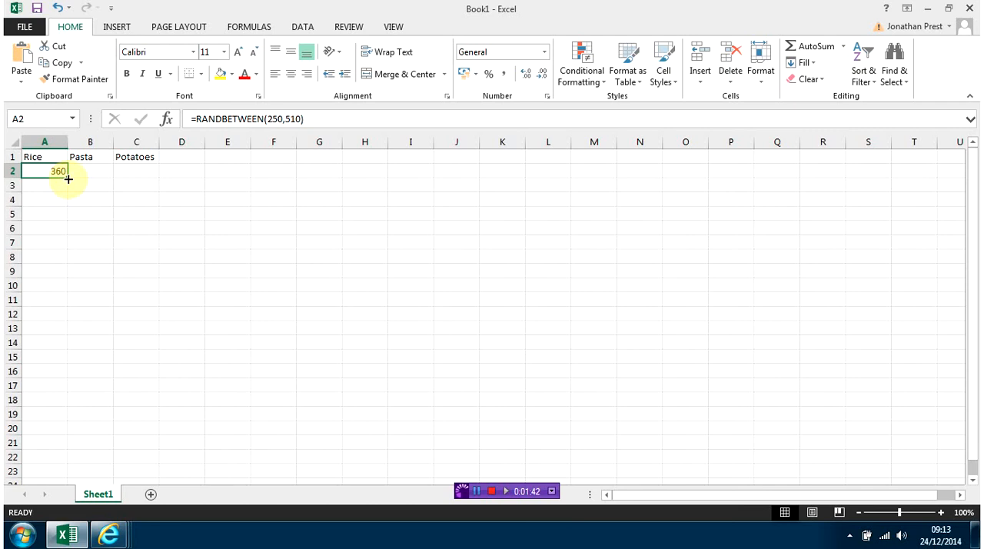
drag(68, 178, 77, 453)
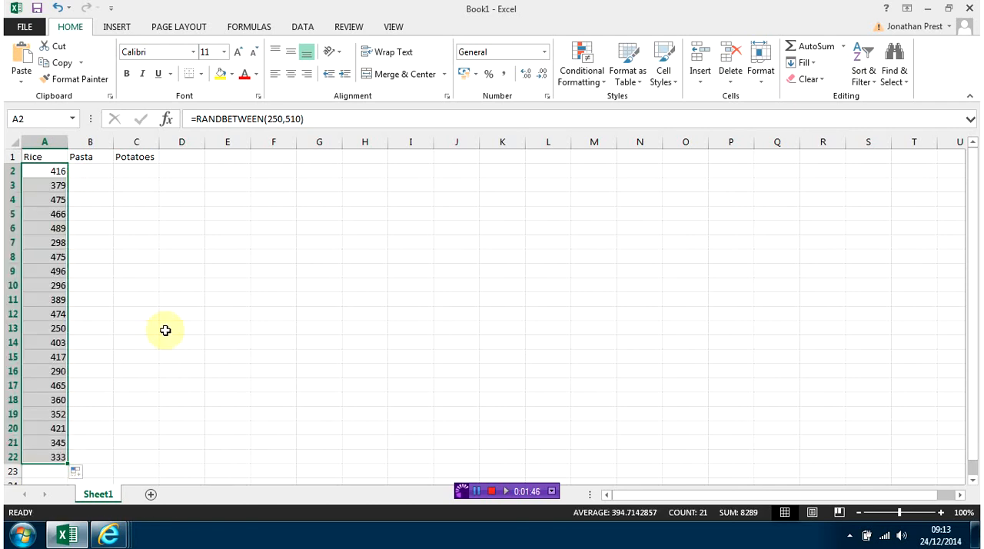
Enter =RANDBETWEEN(158,378) in B2 under Pasta and fill the formula down to B22.
click(95, 169)
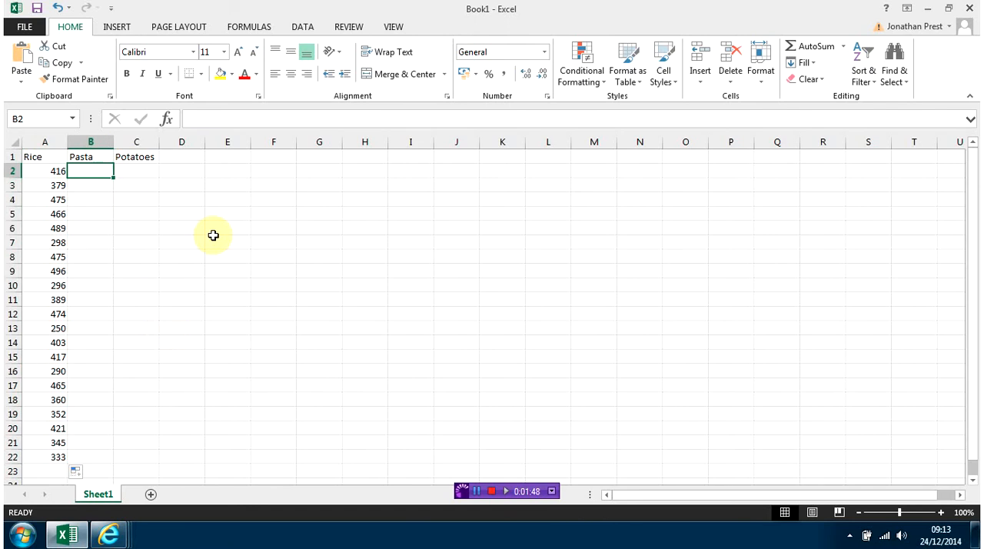
text(=)
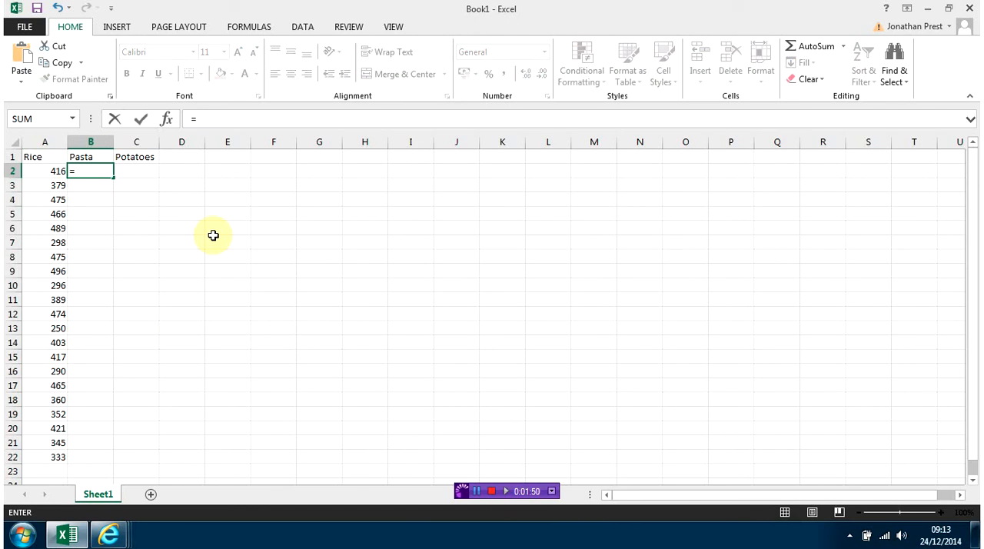
text(ra)
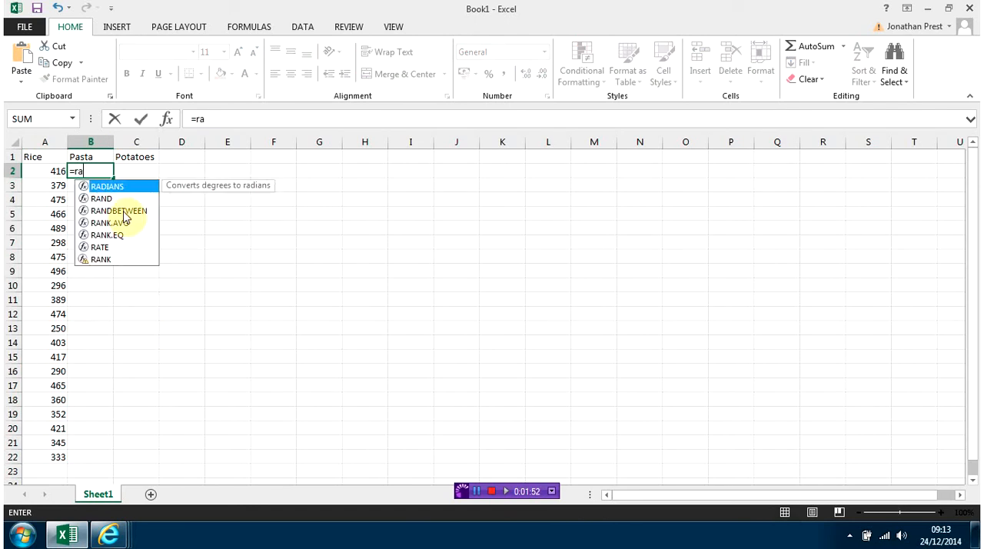
double_click(123, 218)
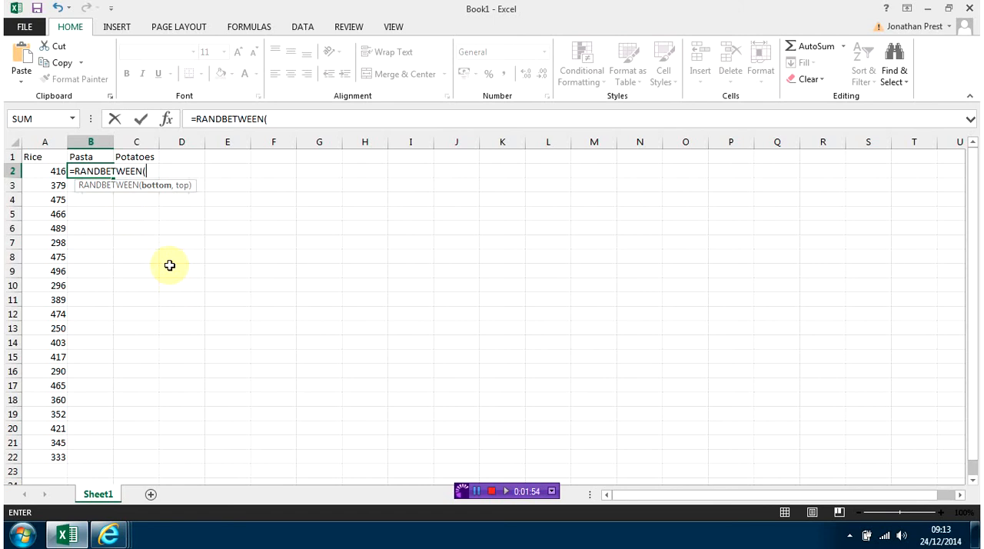
text(158,)
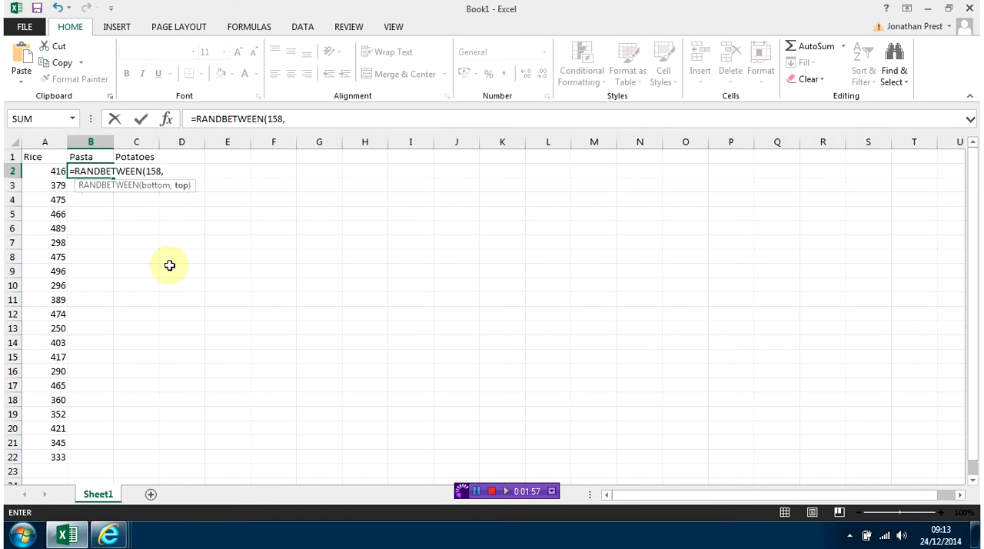
text(378))
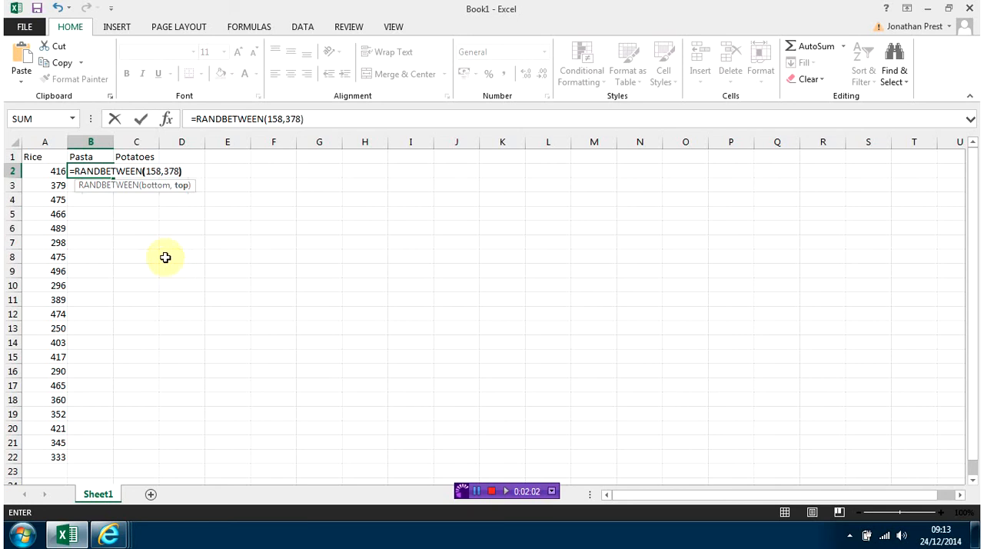
click(141, 120)
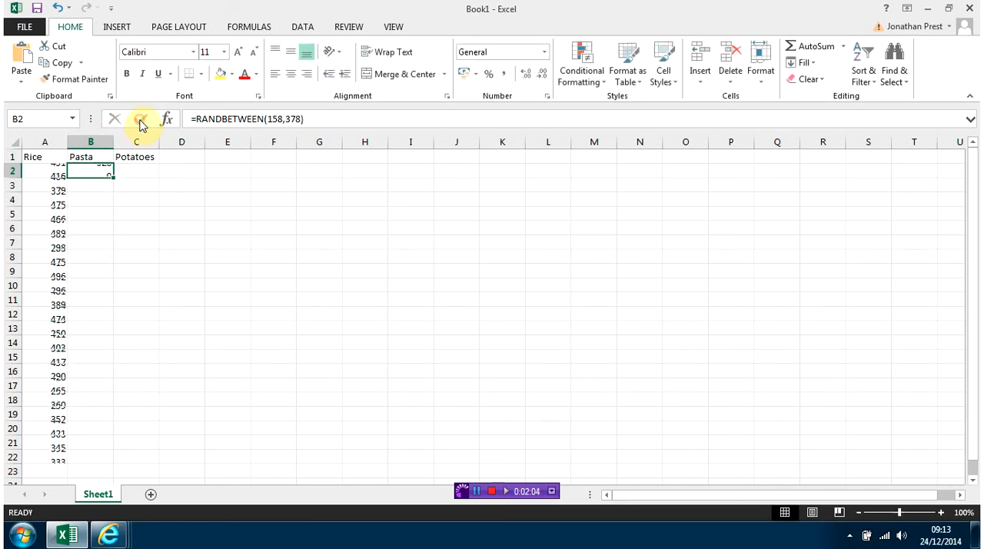
drag(112, 176, 93, 460)
Inspect several generated cells in the Rice and Pasta columns.
click(132, 174)
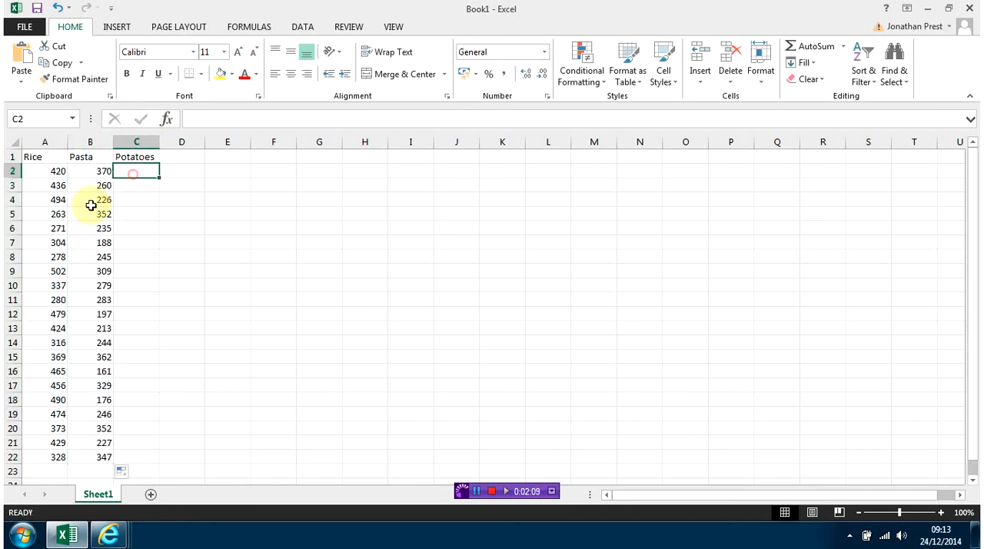
click(46, 171)
click(47, 215)
click(48, 314)
click(98, 314)
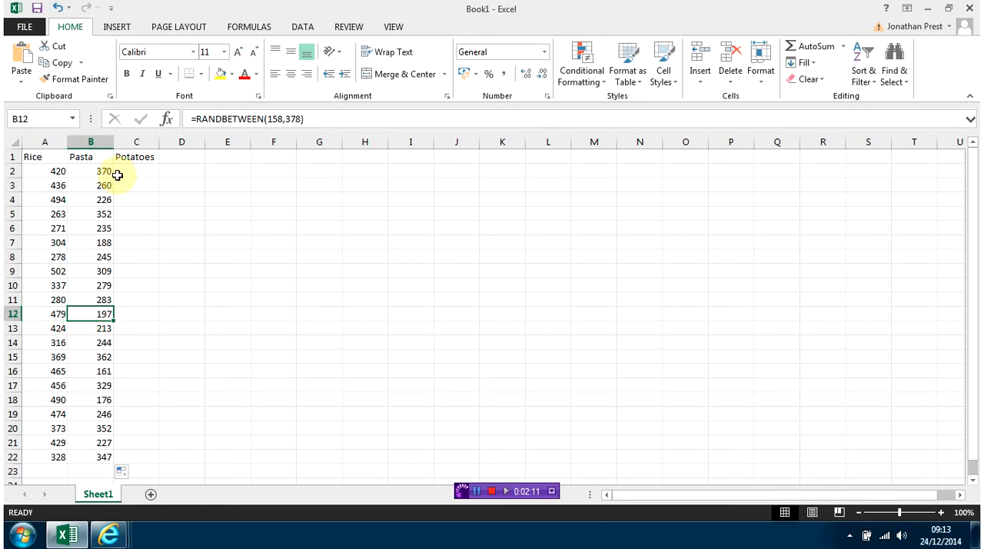
click(96, 171)
click(76, 300)
click(46, 327)
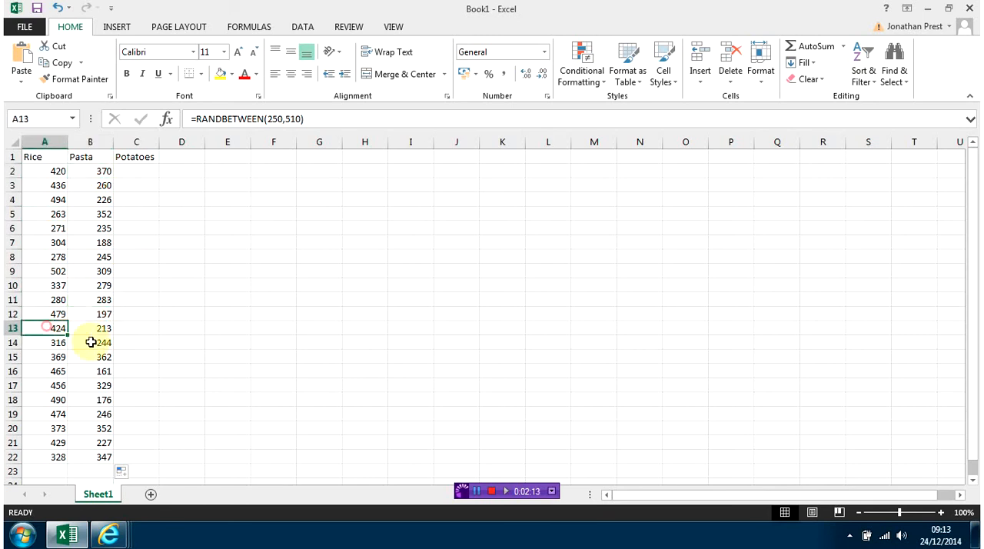
click(73, 339)
Enter =RANDBETWEEN(35,89) in C2 under Potatoes and fill the formula down to C22.
click(142, 174)
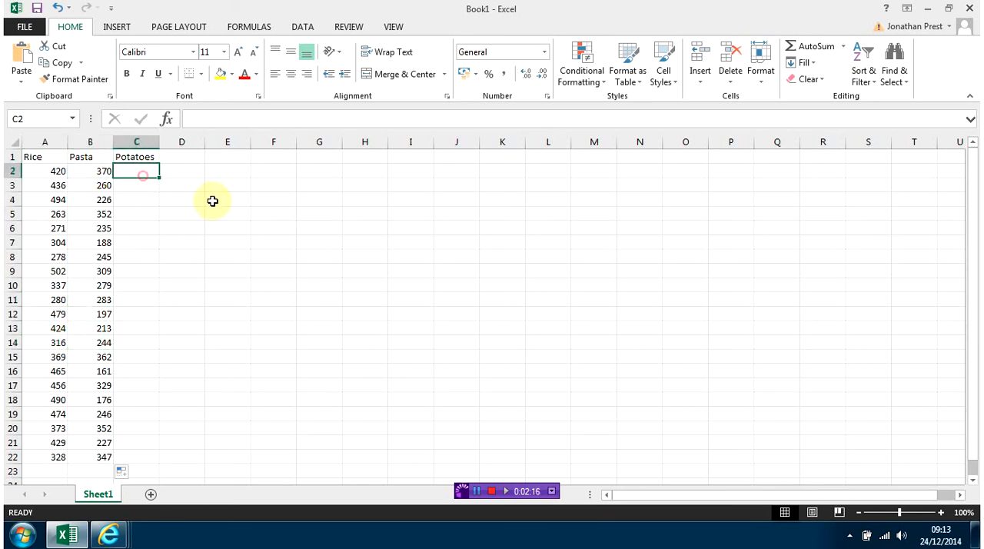
text(=)
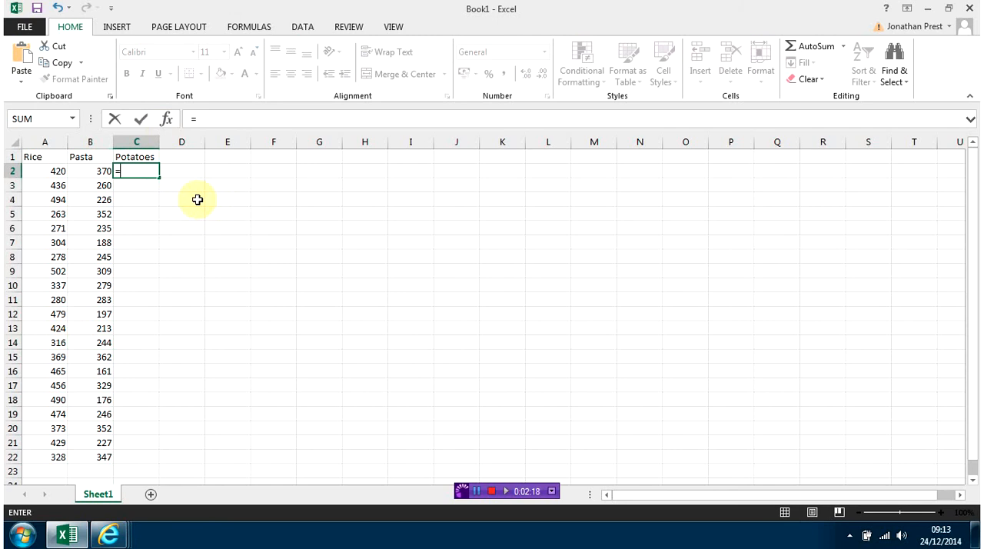
text(rand)
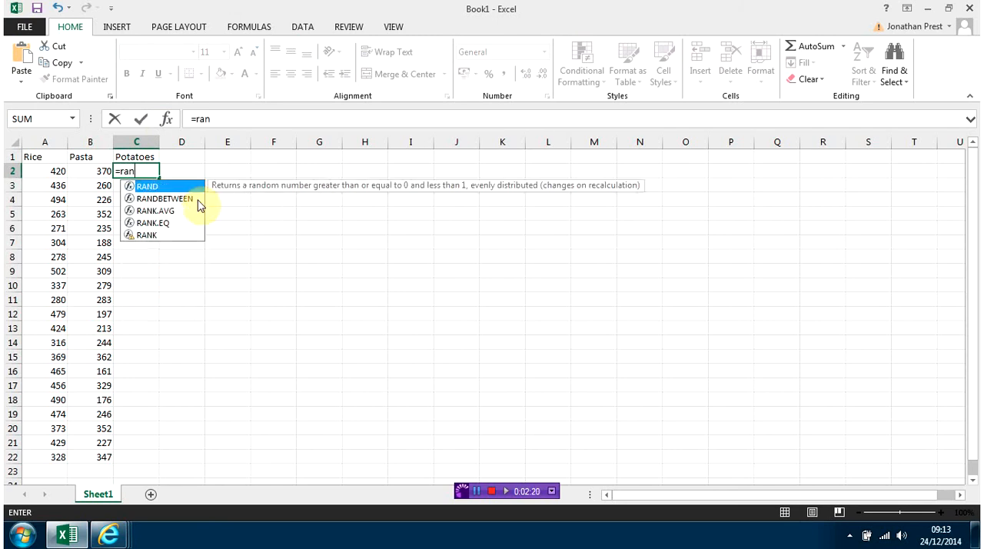
double_click(176, 201)
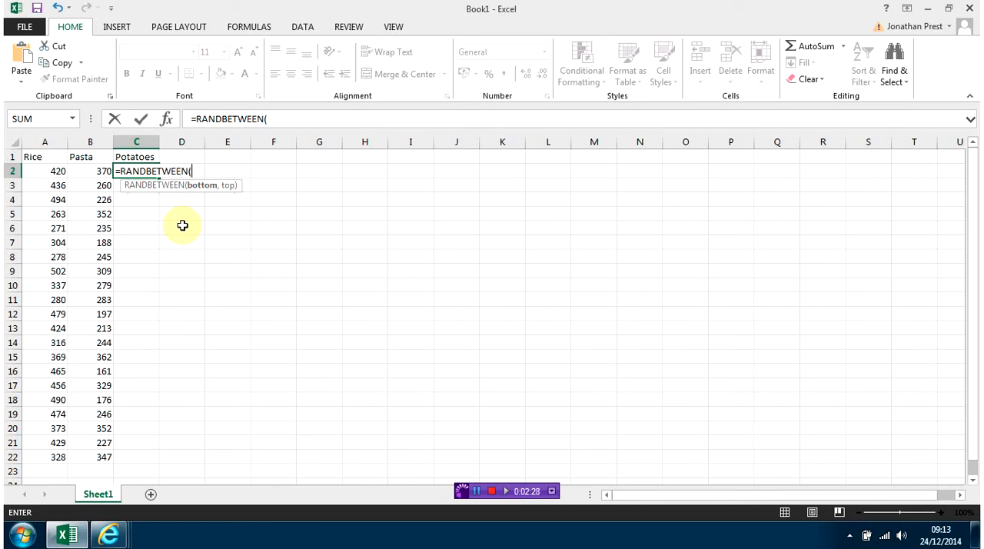
text(35,8)
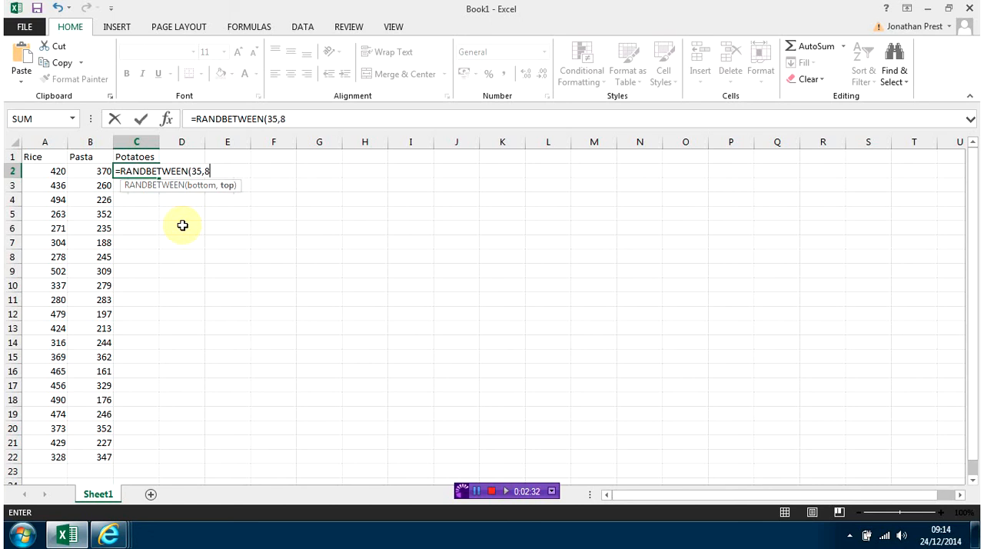
text(9))
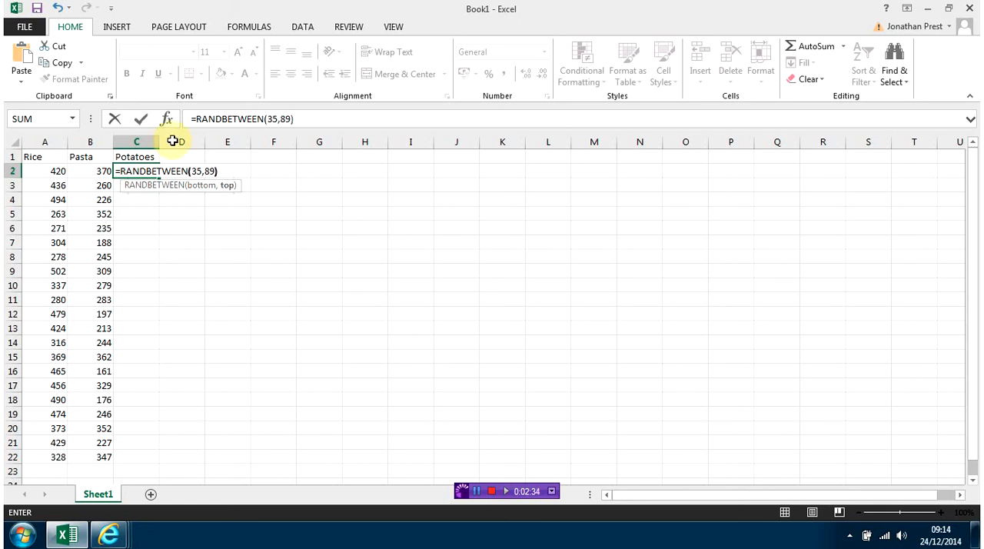
click(139, 120)
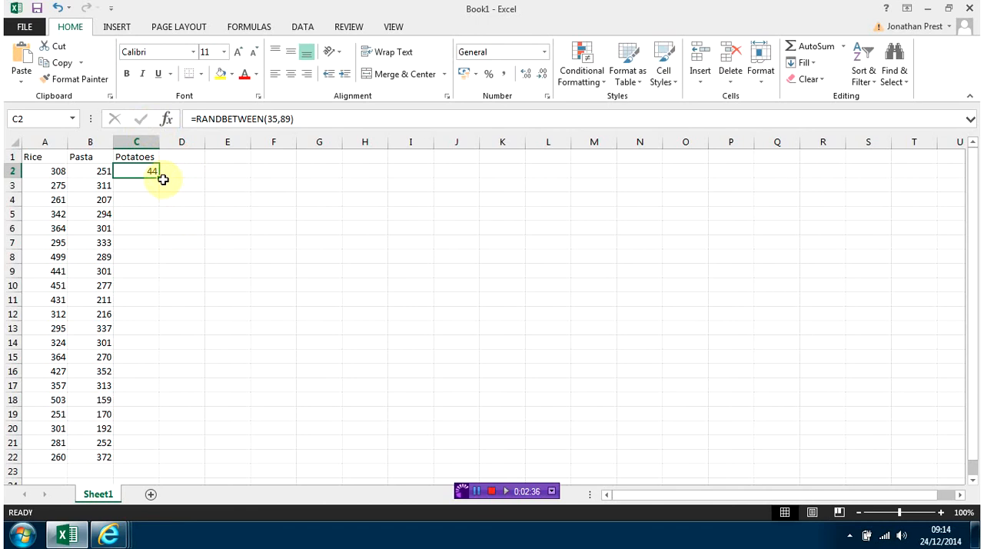
drag(159, 177, 121, 189)
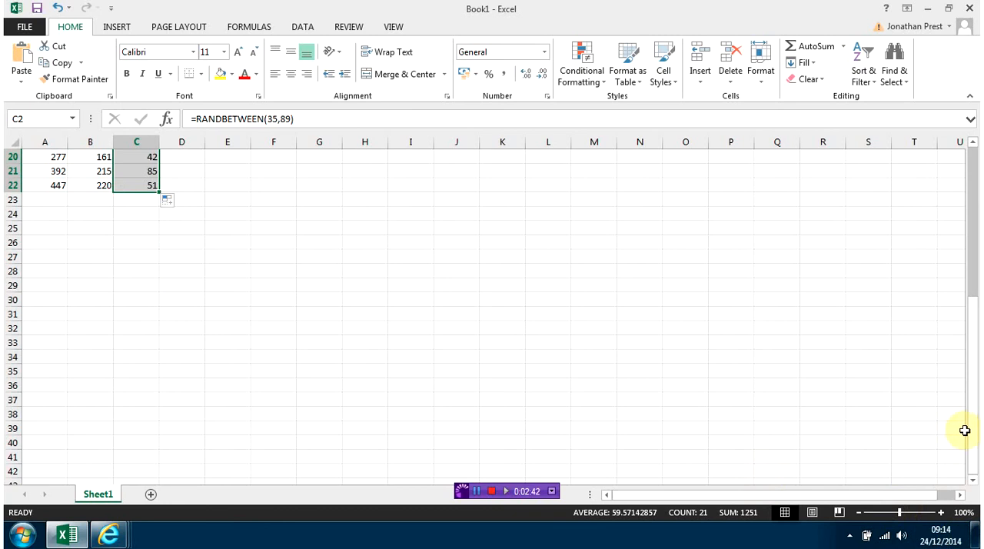
Fill the row 22 formulas of the Rice, Pasta and Potatoes columns down to row 201.
drag(967, 428, 970, 339)
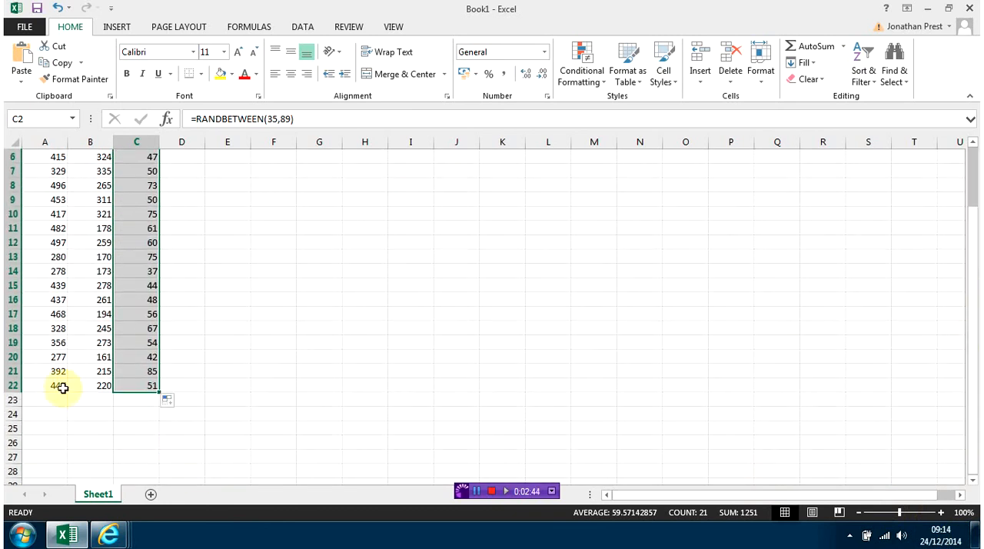
drag(61, 385, 145, 196)
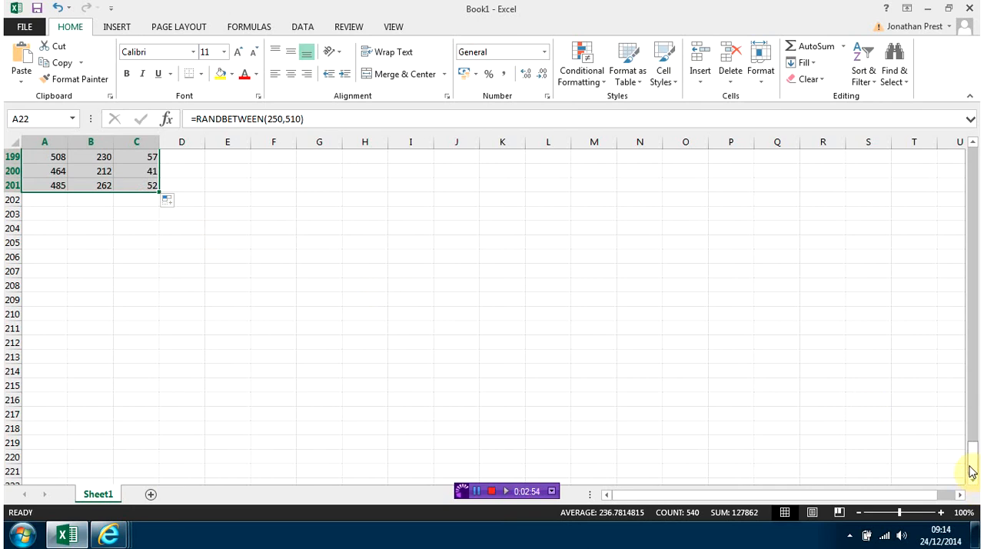
drag(973, 465, 976, 135)
drag(378, 384, 372, 370)
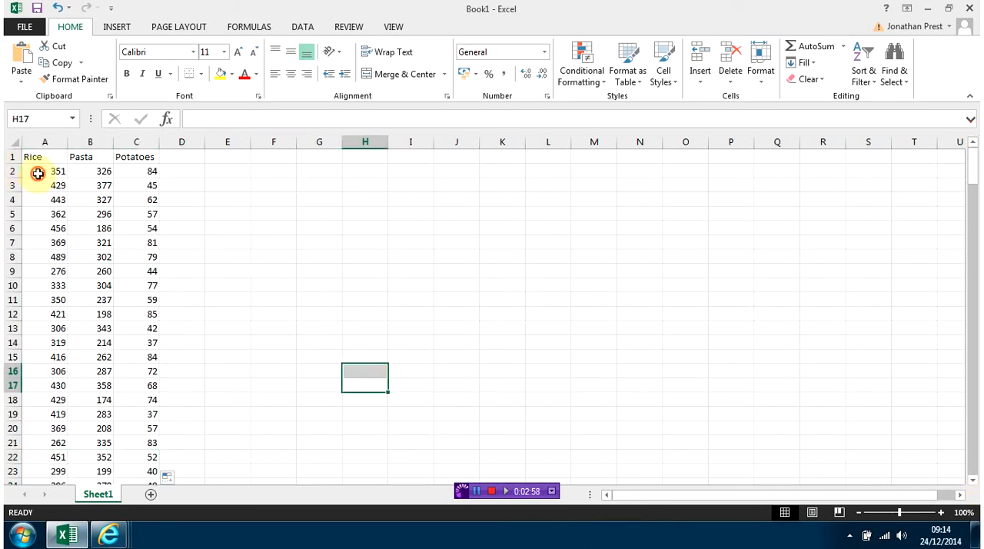
Copy A2:C201 and paste it over itself as values only to replace the random-number formulas.
drag(35, 169, 132, 441)
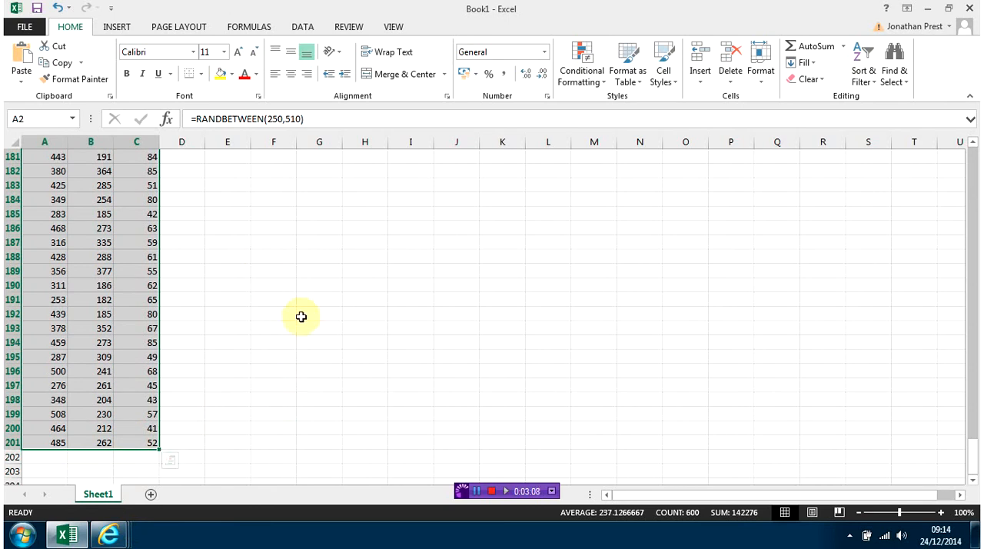
click(52, 64)
key(ctrl+BackSpace)
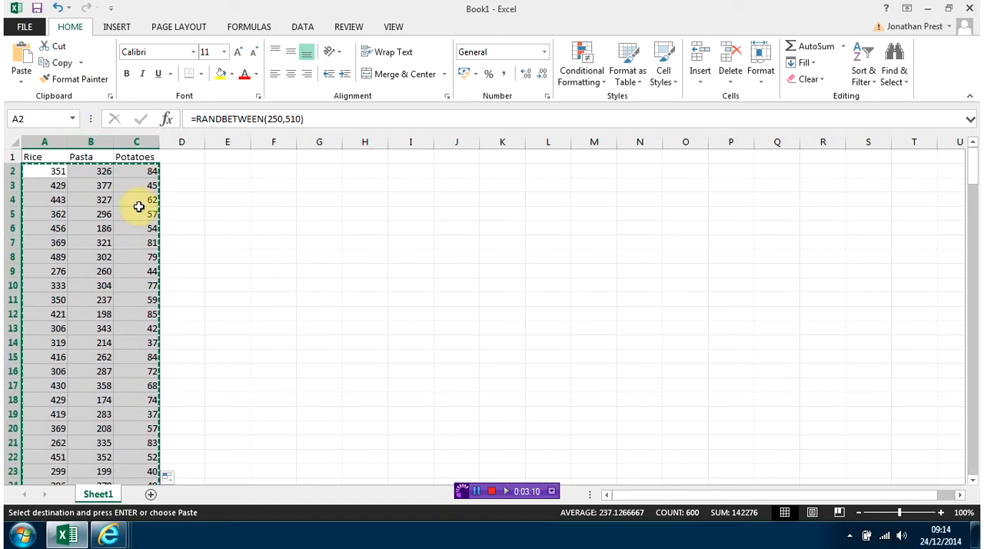
click(14, 85)
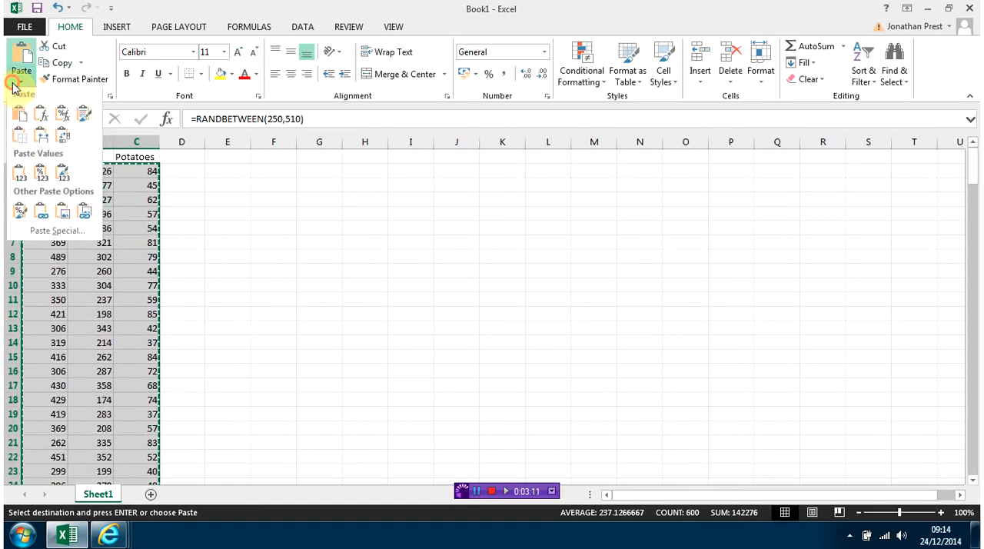
click(20, 178)
Inspect cells across the Rice, Pasta and Potatoes columns to check whether they contain values or formulas.
click(103, 244)
click(57, 257)
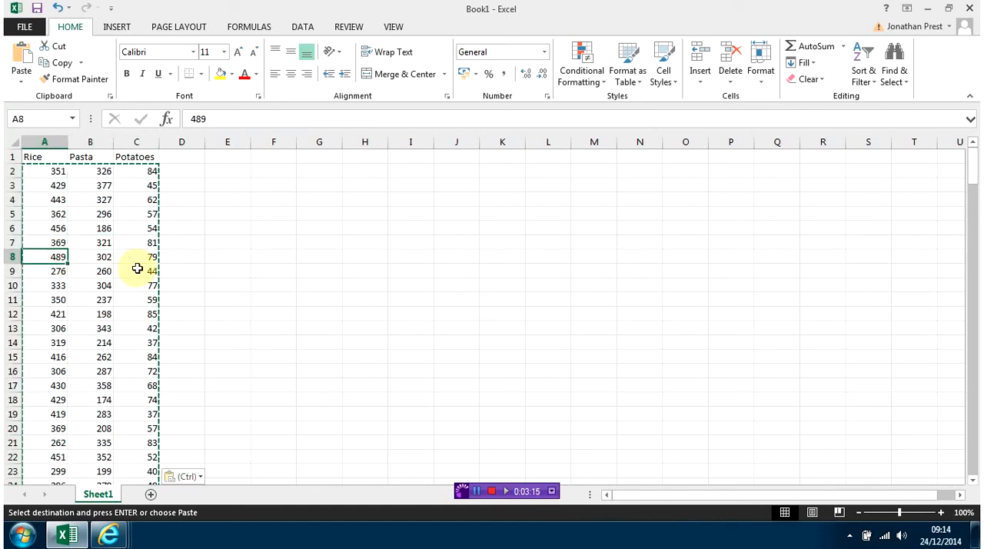
click(136, 269)
click(72, 302)
click(55, 340)
click(106, 385)
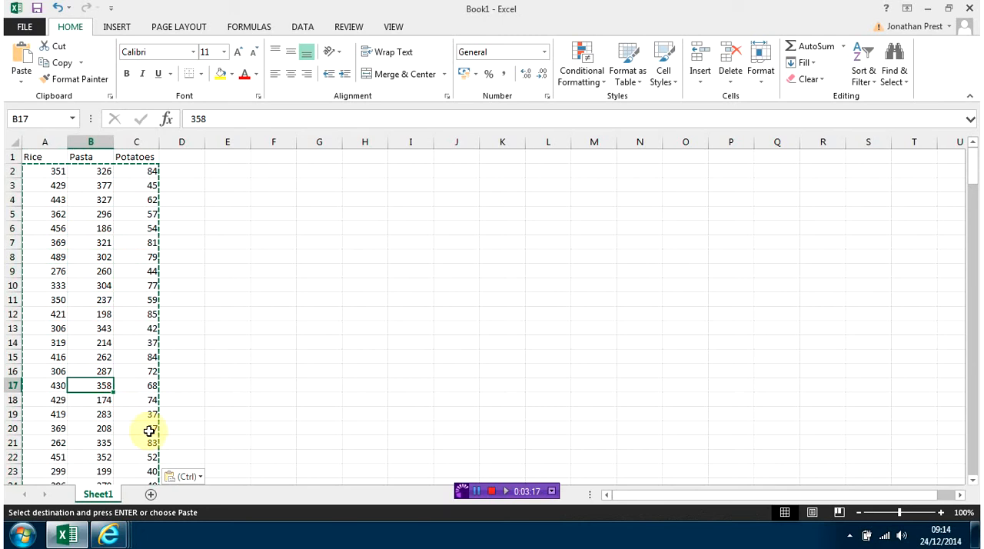
click(117, 426)
drag(60, 316, 102, 326)
click(91, 300)
click(137, 228)
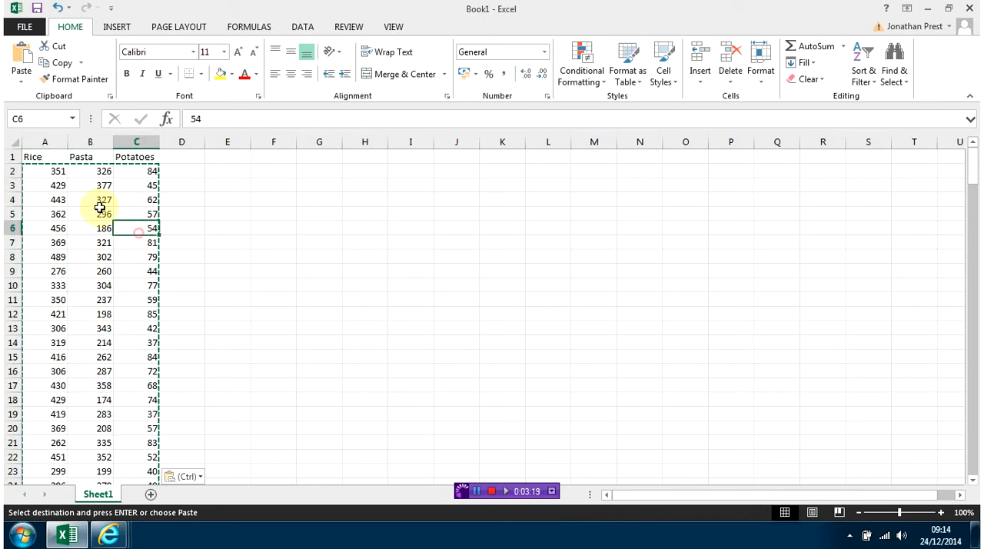
click(61, 174)
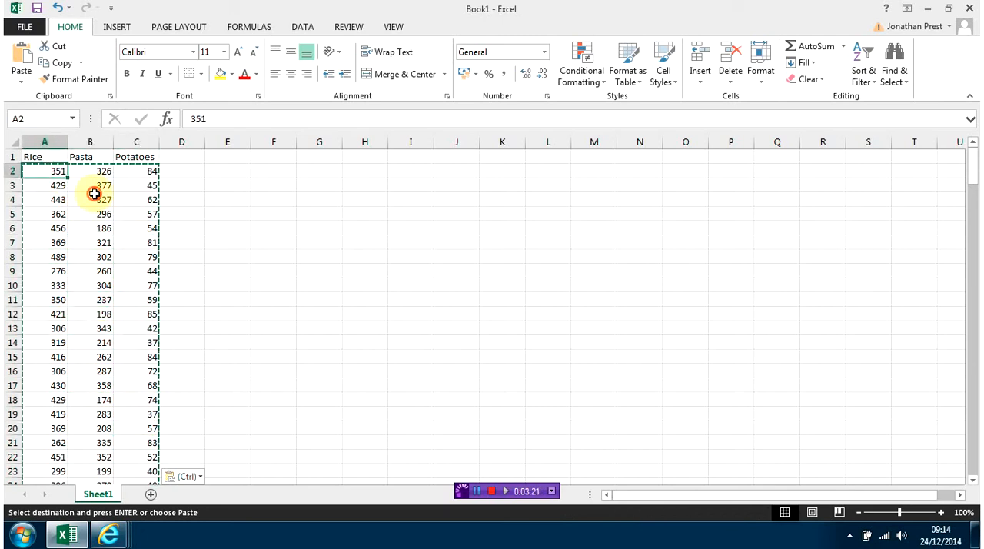
click(96, 199)
click(138, 258)
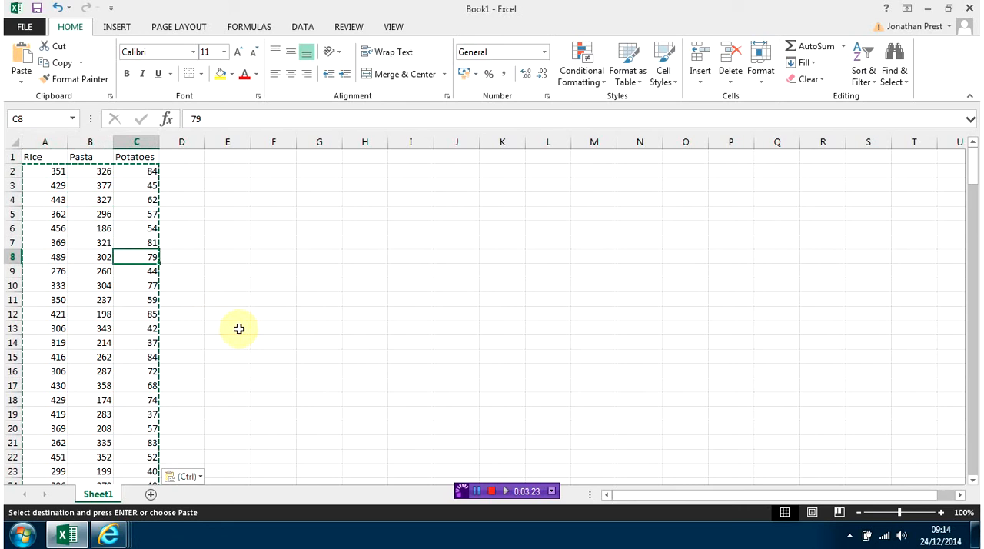
Overwrite two Potatoes values with outliers: 456 in C13 and -20 in C17.
click(145, 327)
text(456)
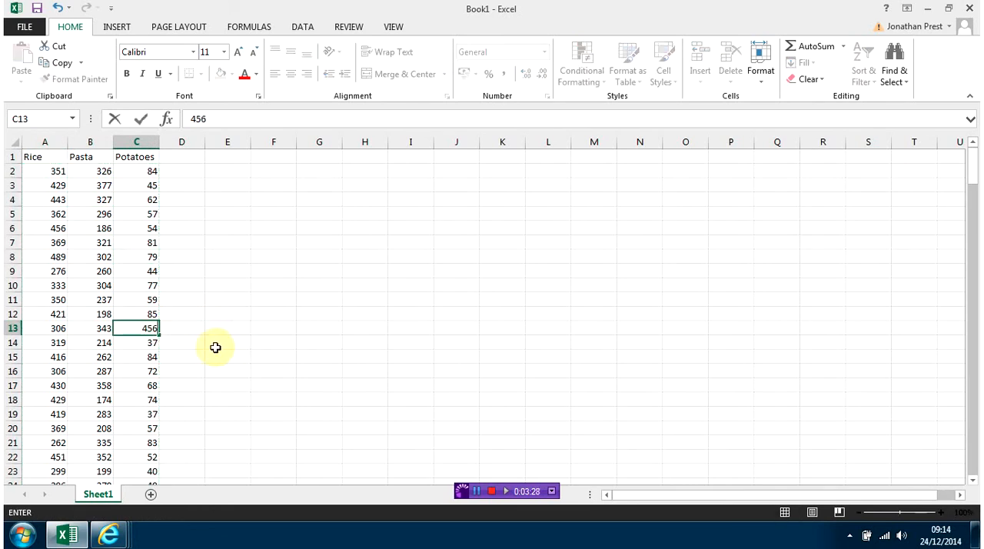
click(147, 386)
text(-20)
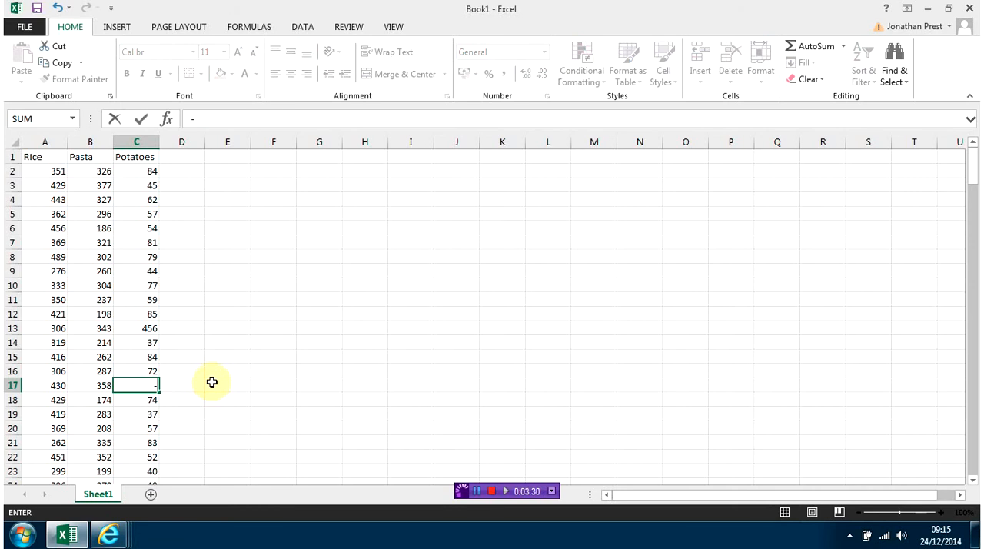
click(59, 401)
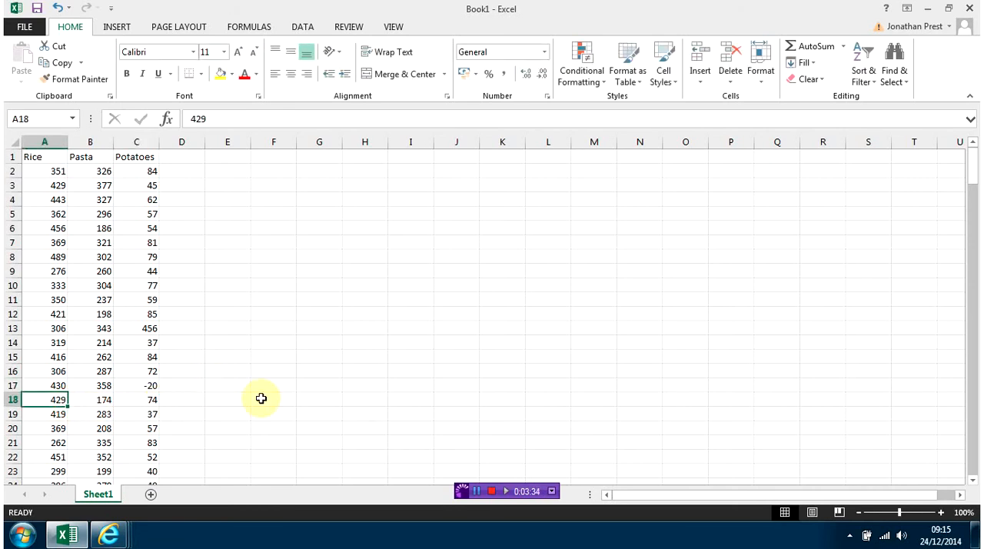
Overwrite two Pasta values with outliers: 823 in B18 and 104 in B19.
click(99, 399)
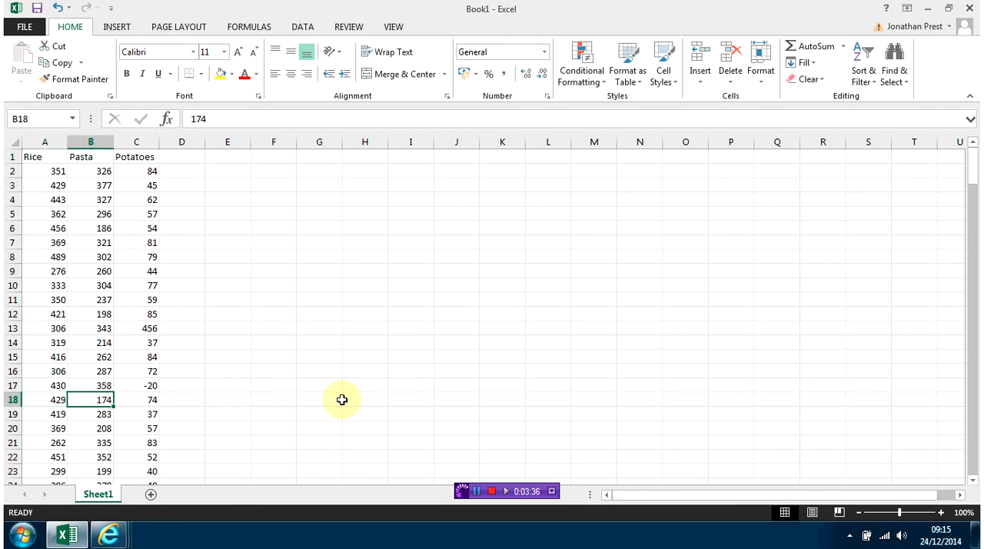
text(823)
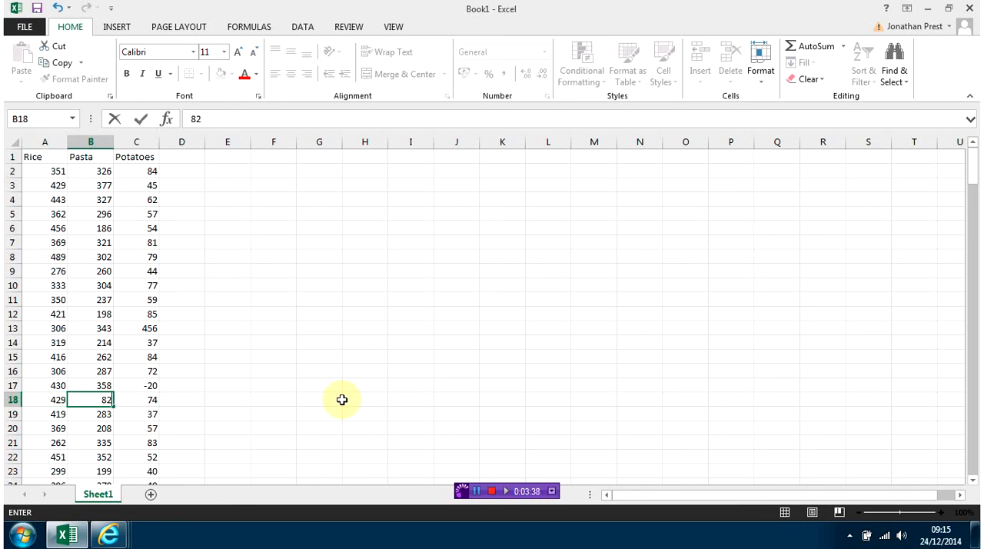
click(101, 415)
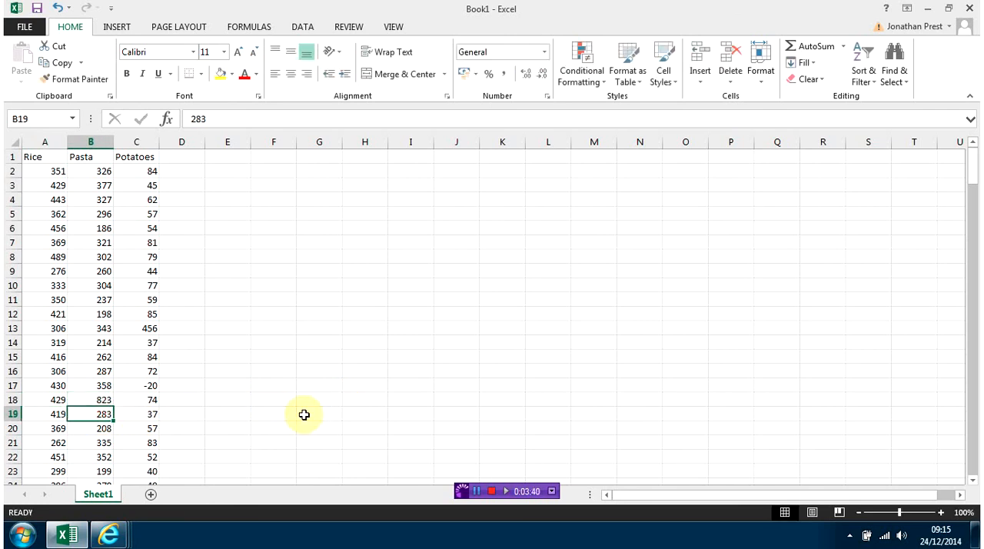
text(104)
click(304, 415)
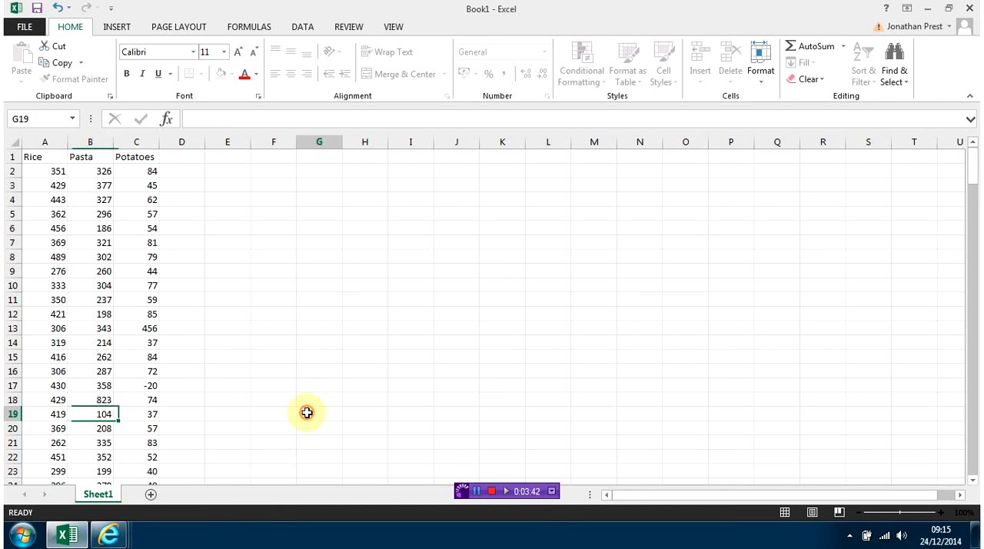
Open the Random Number Generation tool from the Data Analysis tools.
drag(971, 157, 976, 7)
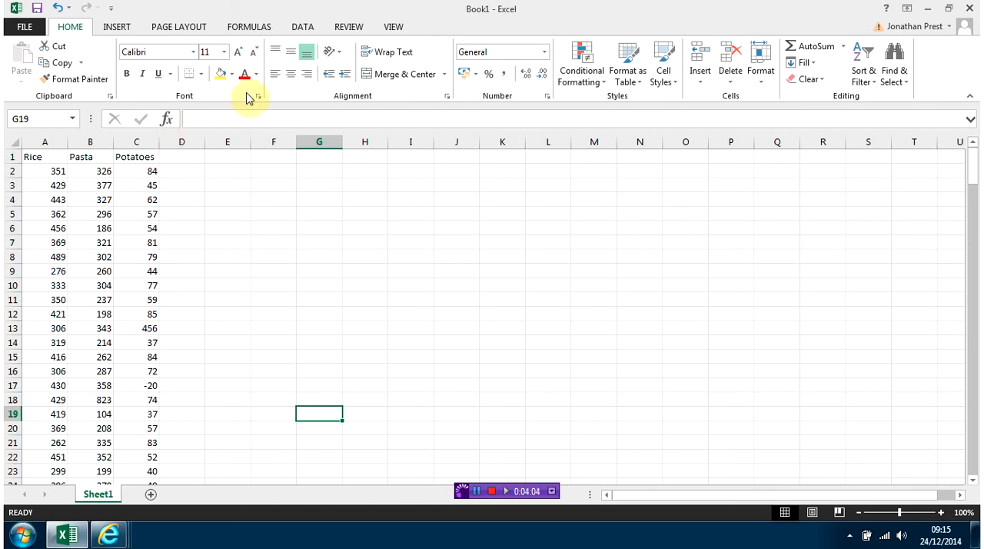
click(302, 27)
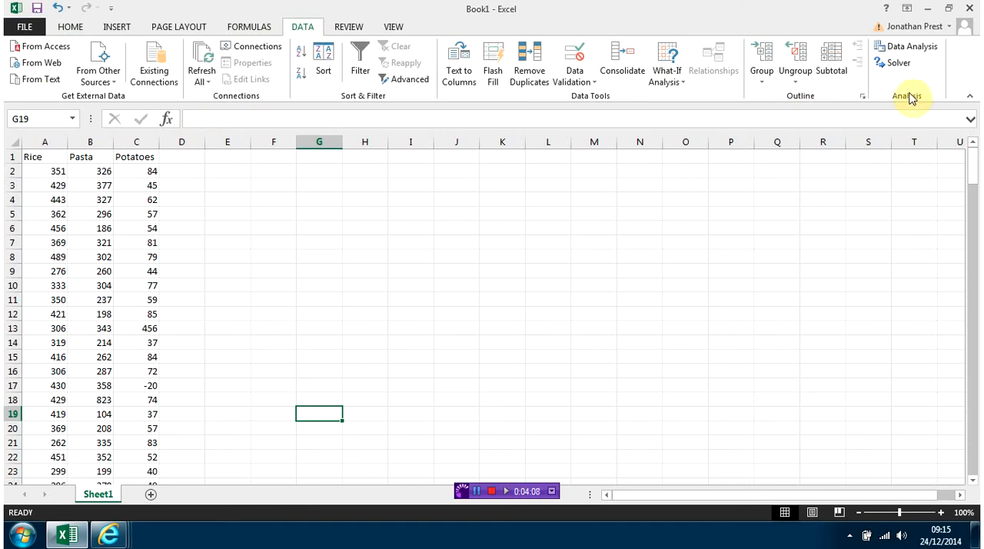
click(908, 49)
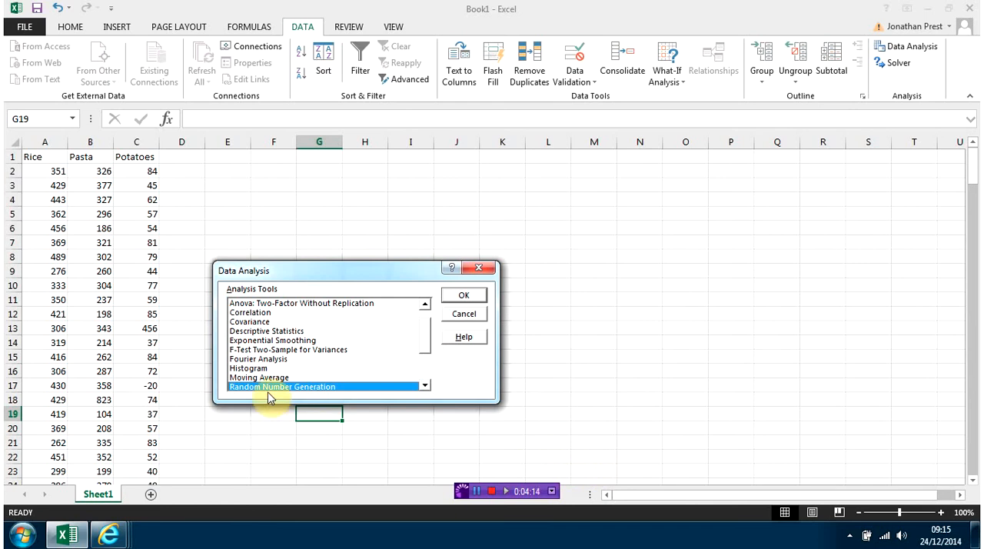
scroll(428, 362, down, 3)
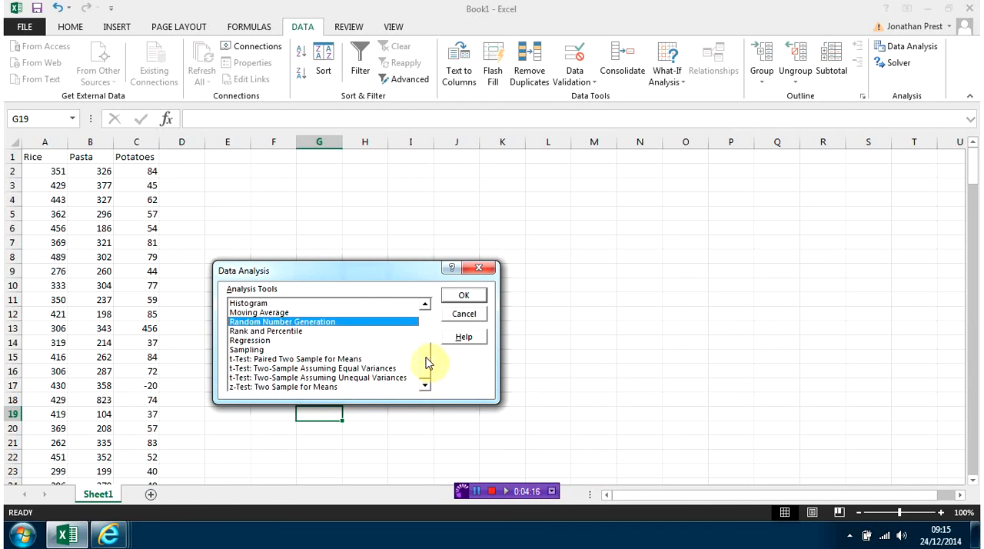
scroll(428, 362, up, 2)
scroll(428, 360, down, 2)
click(463, 296)
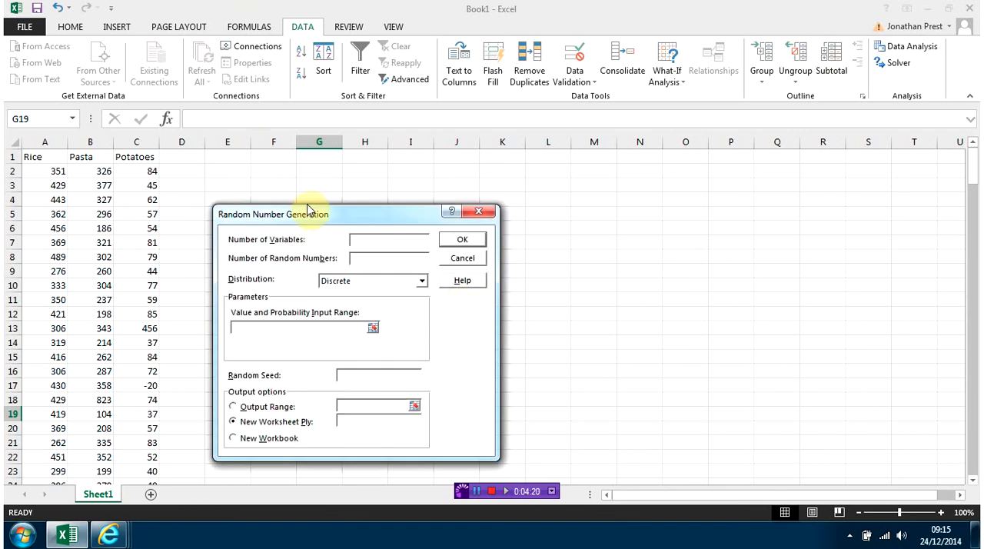
Configure the random number generation for 5 variables and 200 random numbers with a Normal distribution.
drag(369, 215, 561, 198)
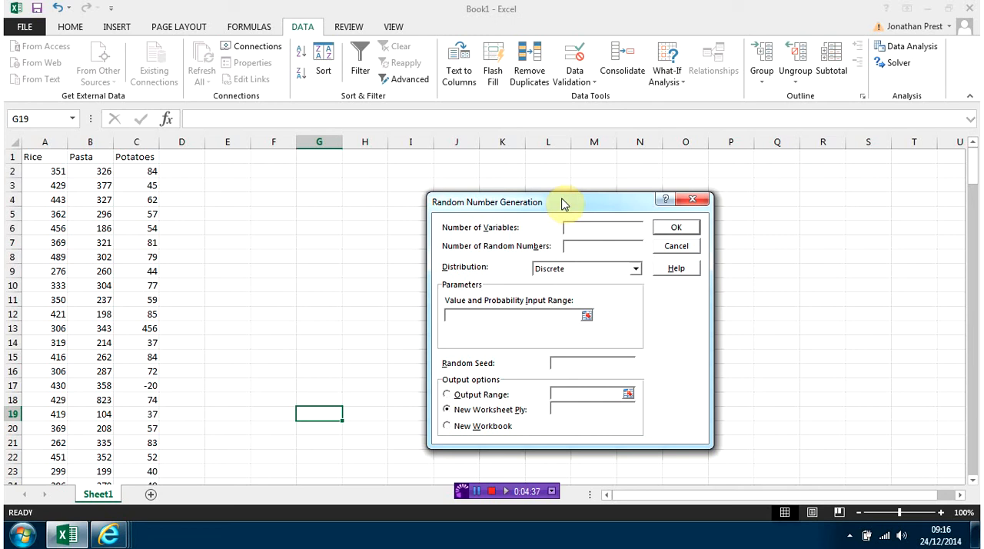
text(5)
click(592, 246)
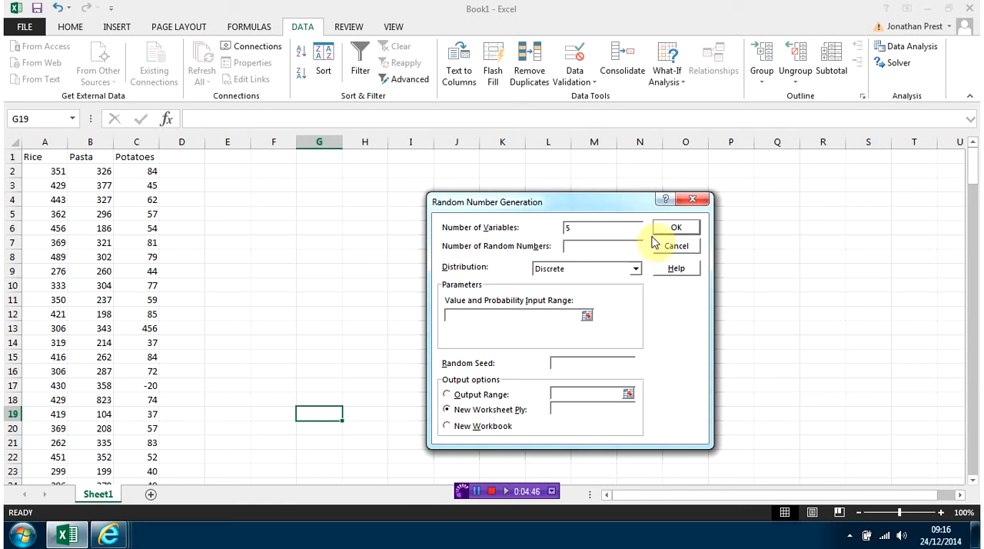
text(200)
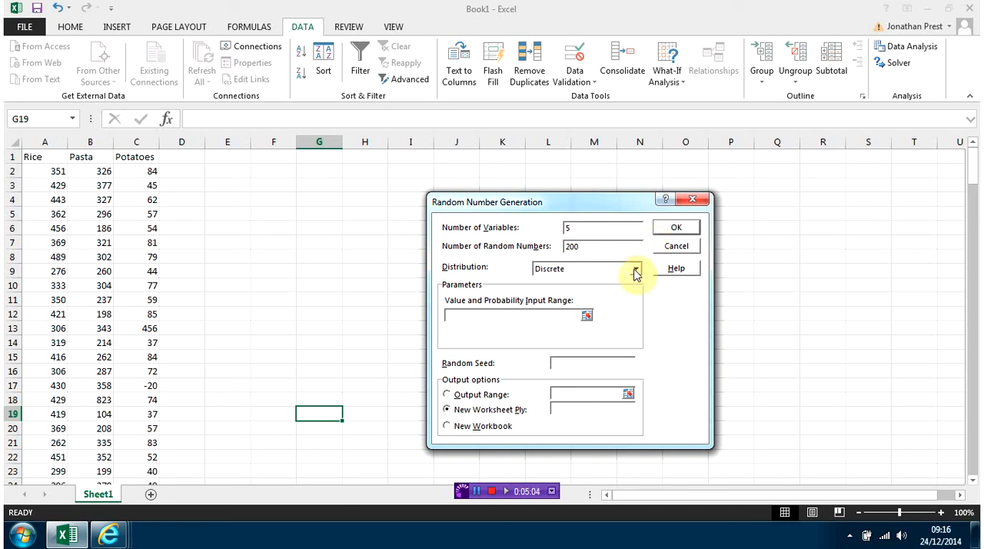
click(635, 272)
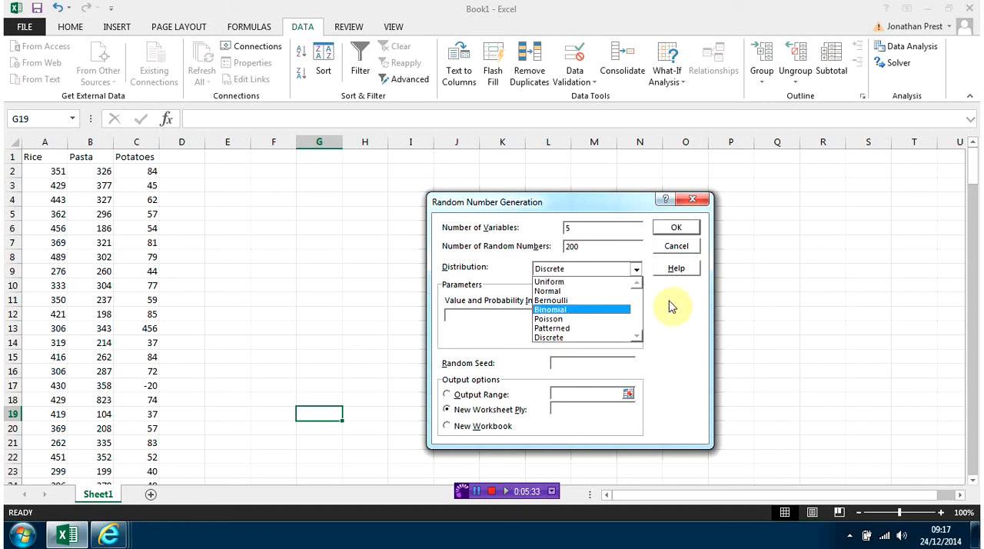
click(547, 291)
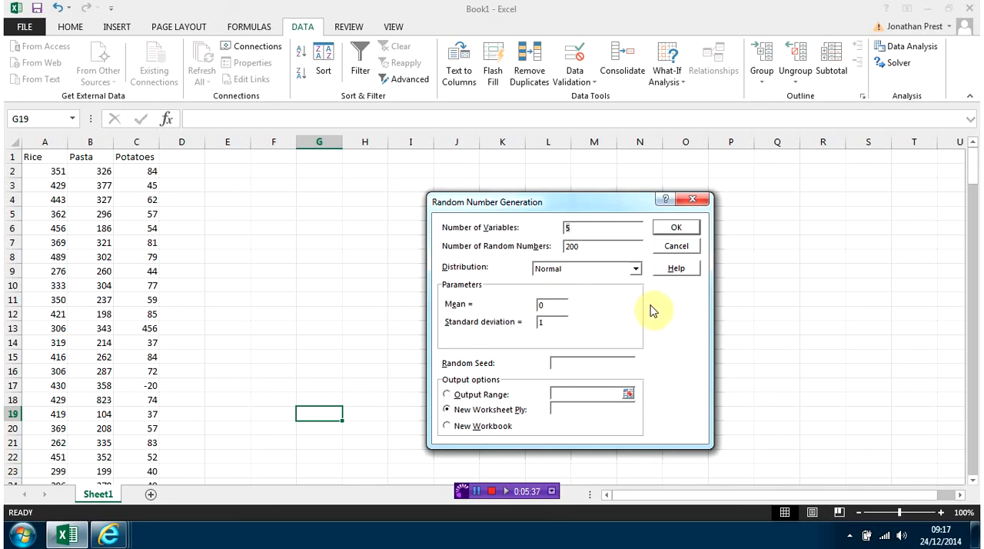
Set the distribution's mean to 400 and its standard deviation to 40.
click(549, 305)
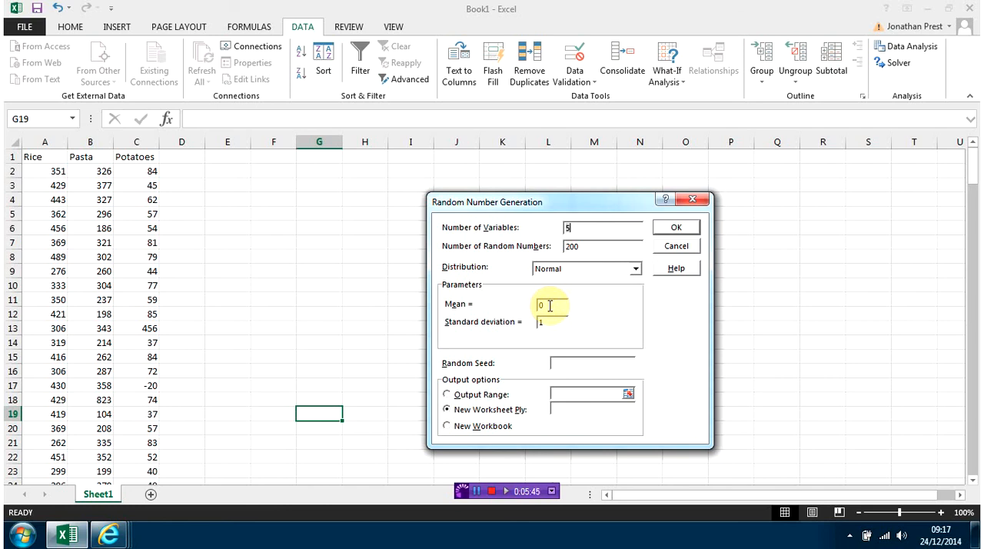
double_click(549, 306)
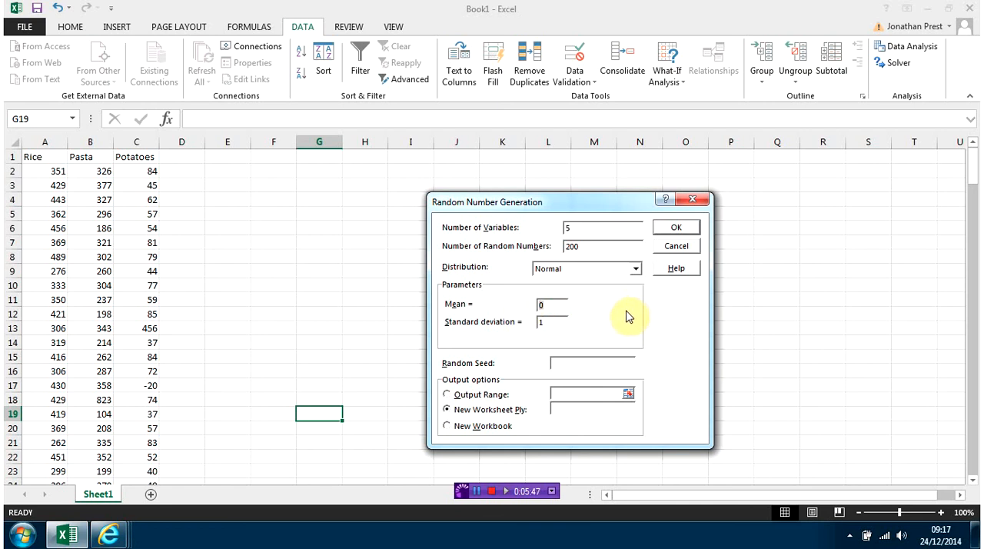
click(533, 304)
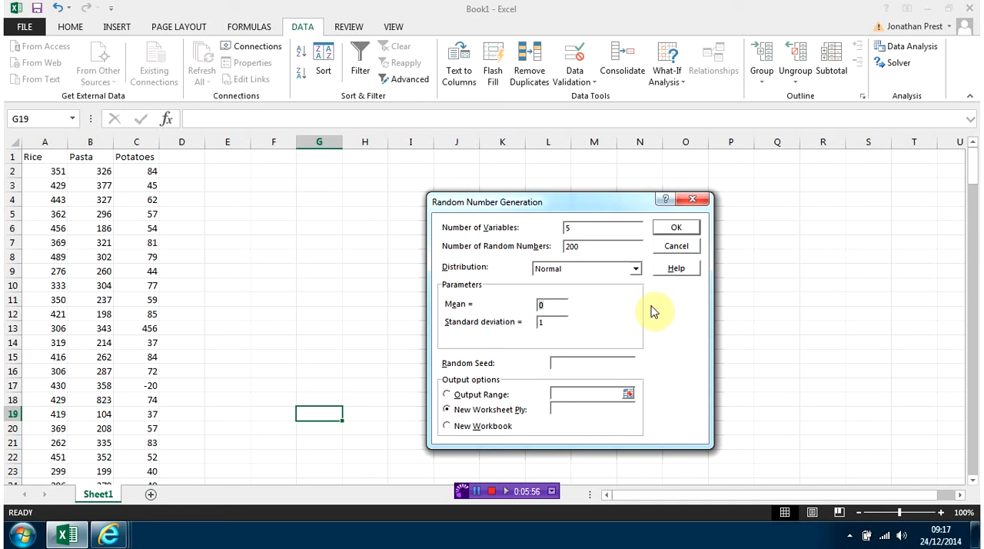
key(Delete)
text(400)
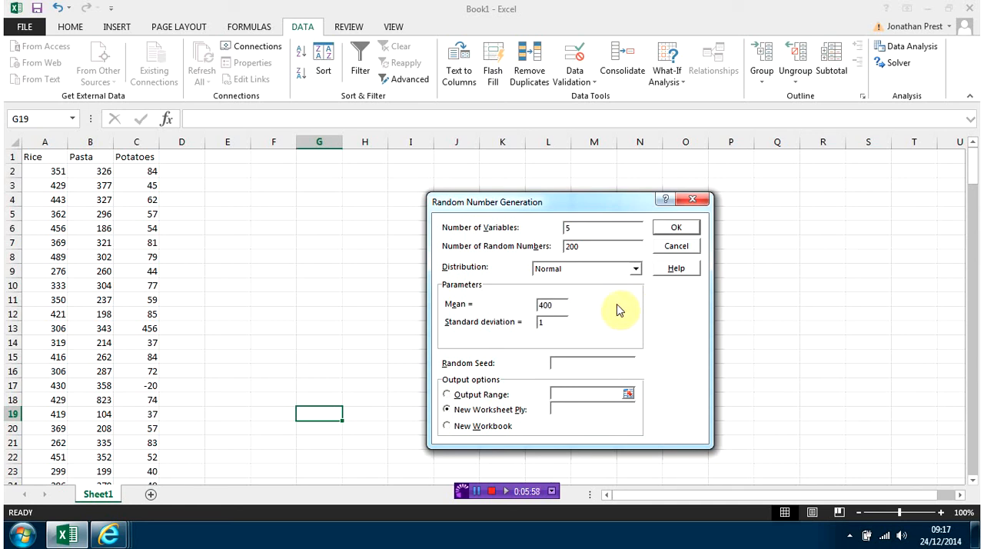
double_click(550, 321)
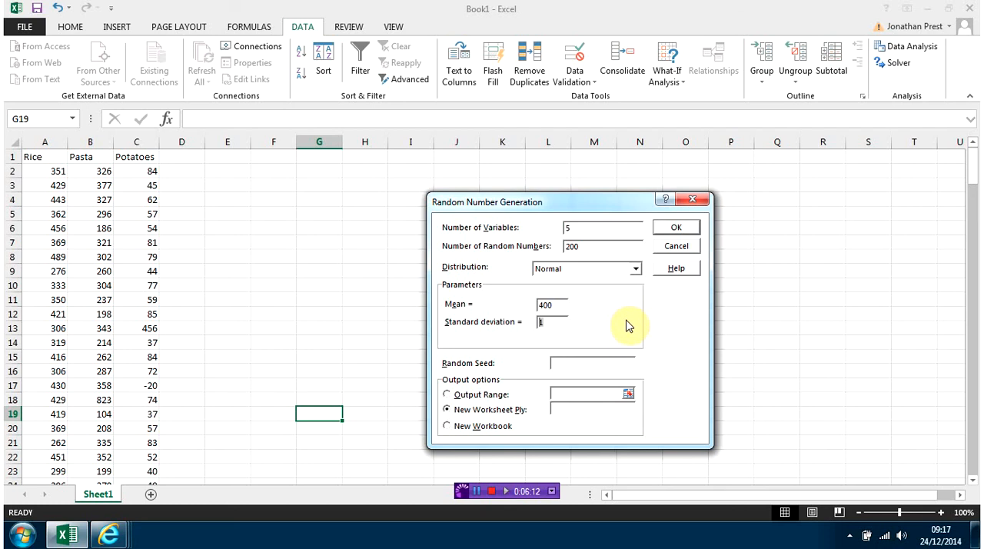
click(552, 321)
key(Delete)
text(40)
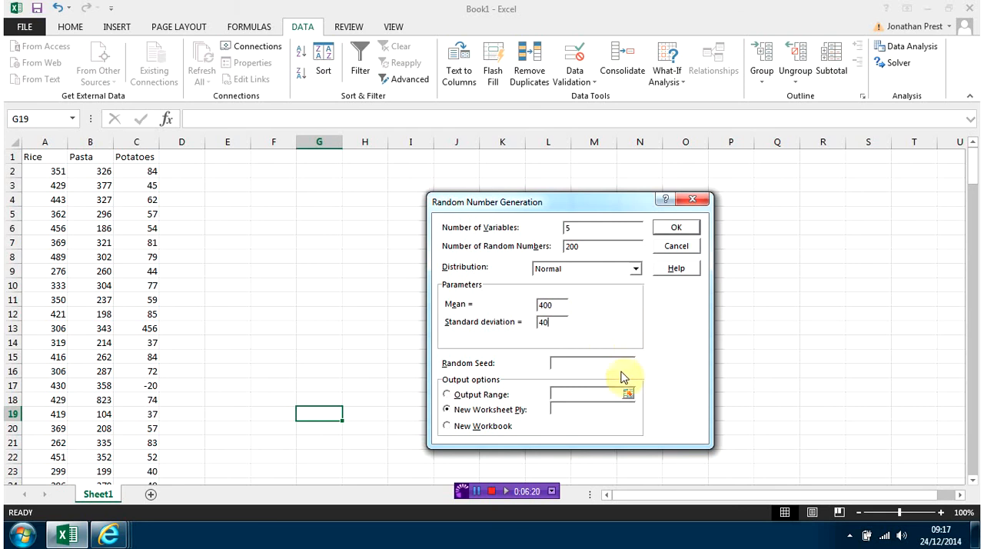
Set the output range to start at cell F1 and generate the random numbers.
click(449, 395)
click(582, 395)
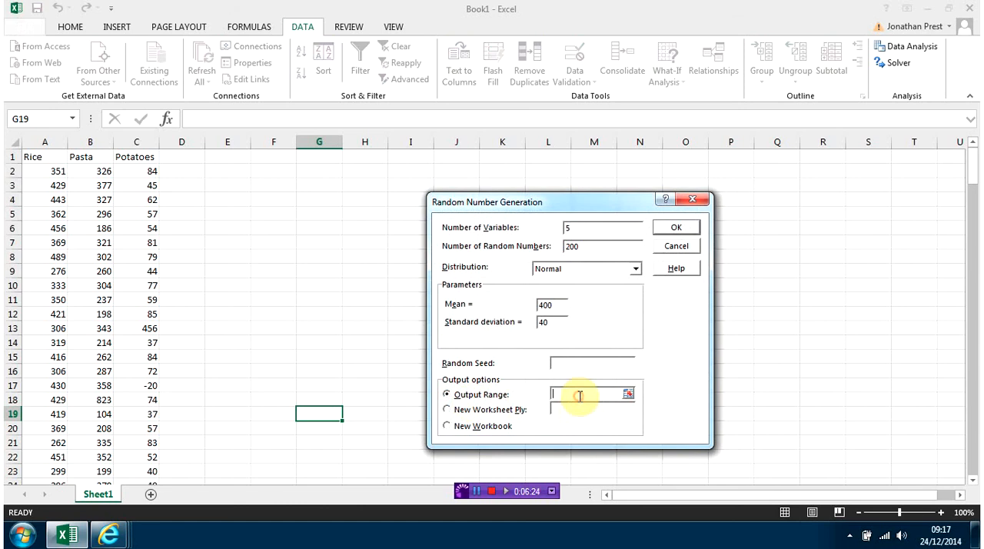
click(276, 156)
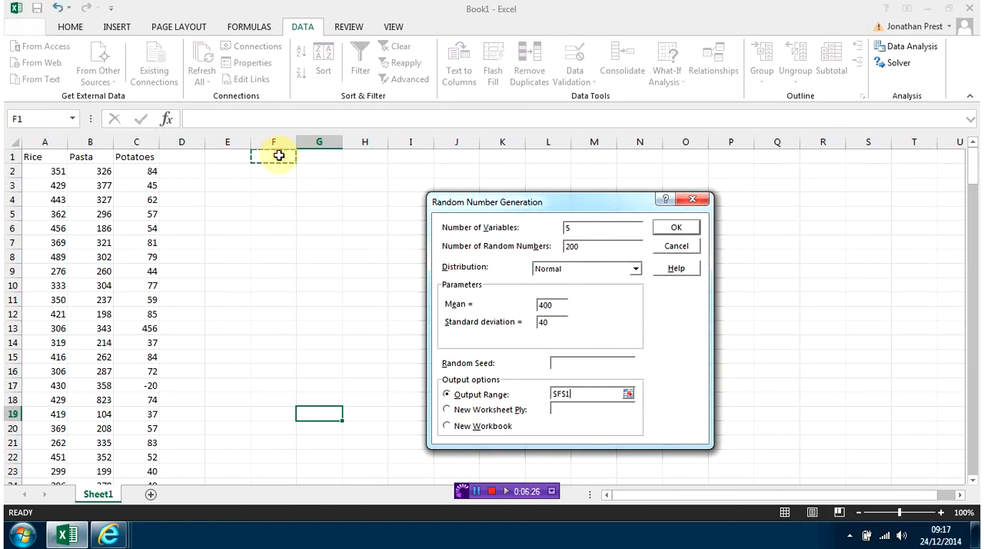
click(676, 227)
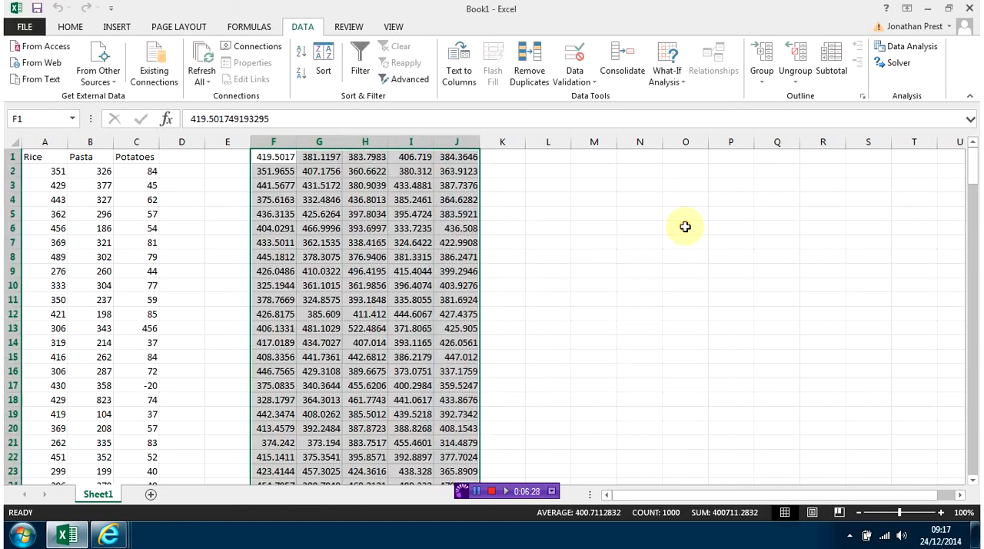
Move the generated block in columns F to J down one row to start at F2, leaving row 1 free for headings.
drag(973, 176, 973, 453)
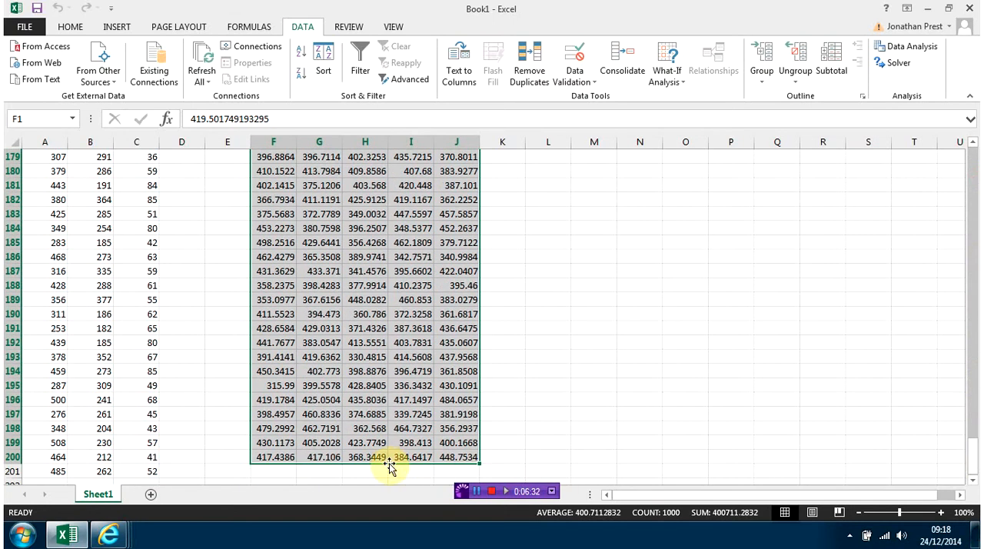
mouse_move(390, 461)
mouse_down()
mouse_move(390, 482)
mouse_move(394, 469)
mouse_up()
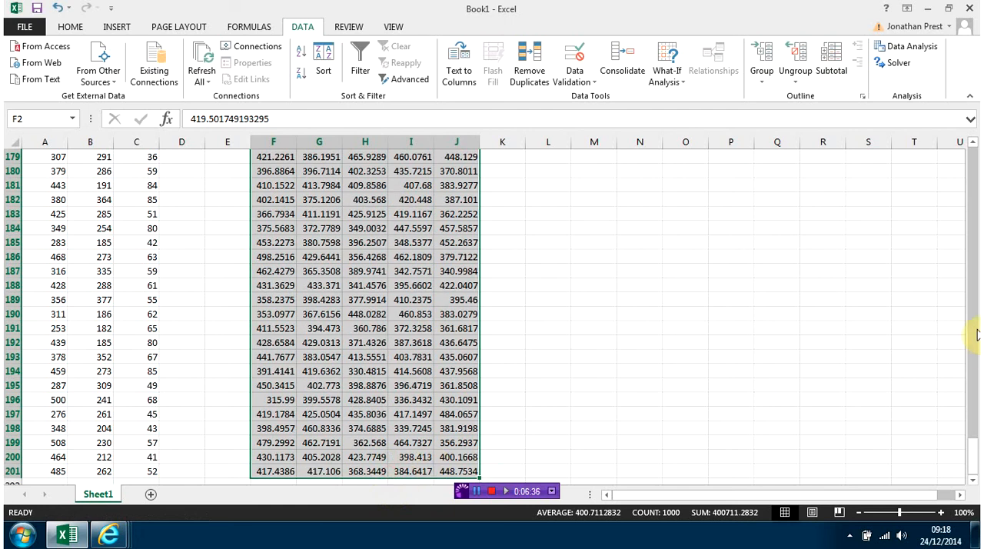
drag(974, 453, 975, 115)
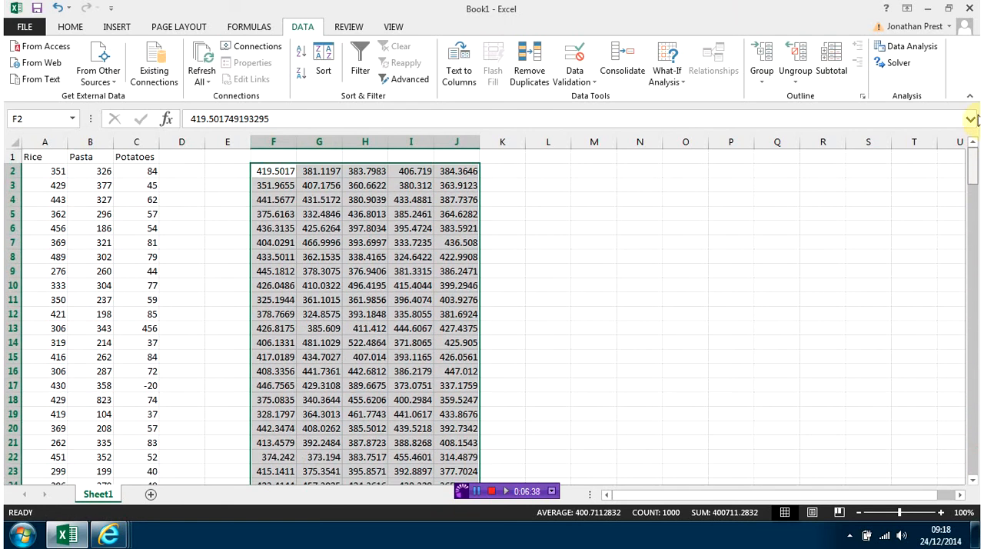
Inspect the empty heading cells and sample values across generated columns F to J.
click(274, 154)
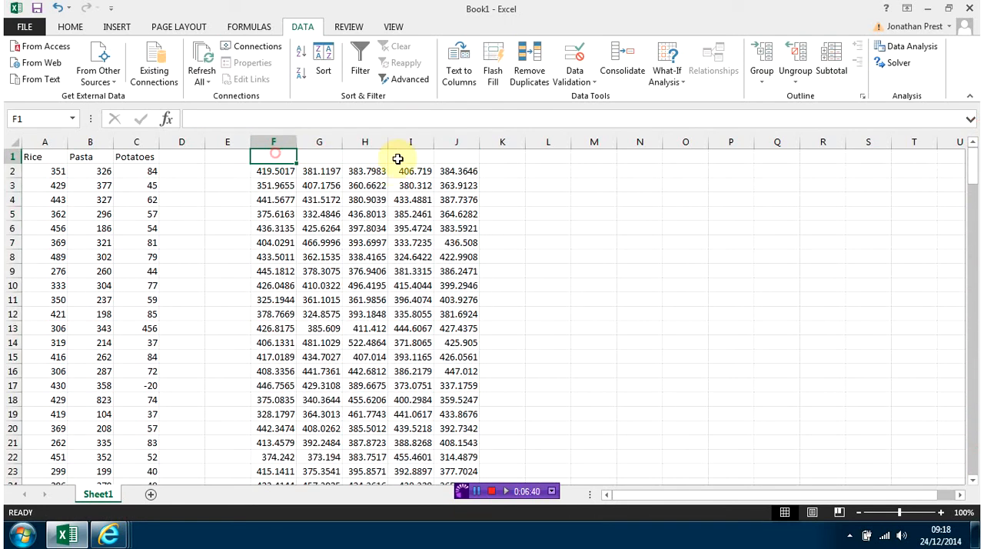
click(453, 154)
click(313, 201)
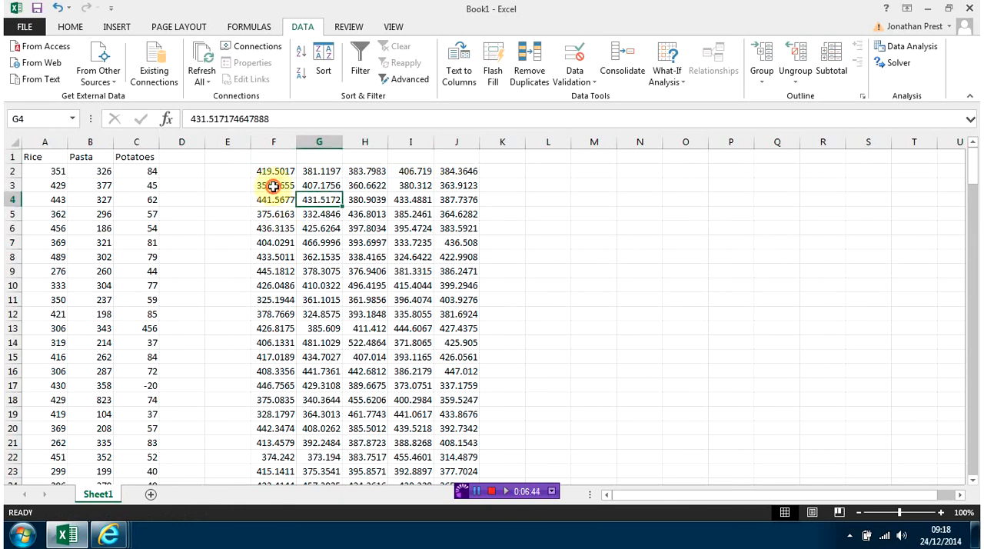
click(274, 185)
click(323, 358)
click(375, 358)
click(421, 357)
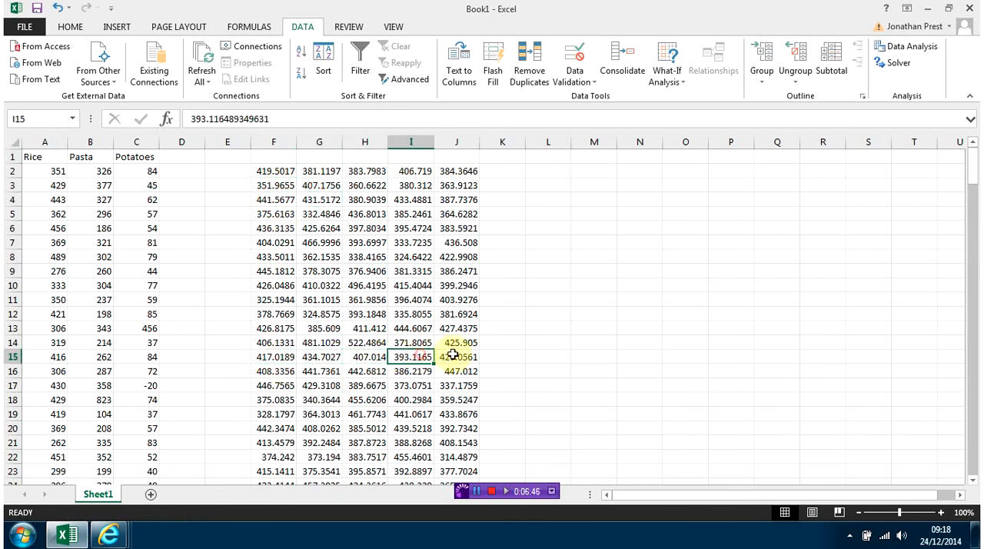
click(455, 356)
Select the whole generated block and the column F values to check their averages.
drag(266, 172, 432, 529)
drag(431, 529, 476, 436)
drag(972, 464, 914, 39)
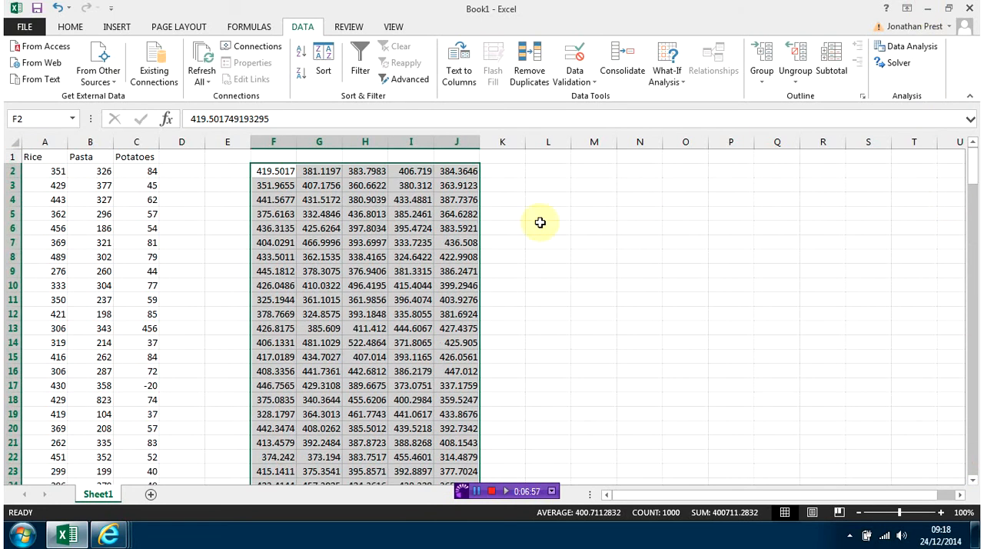
drag(263, 172, 281, 154)
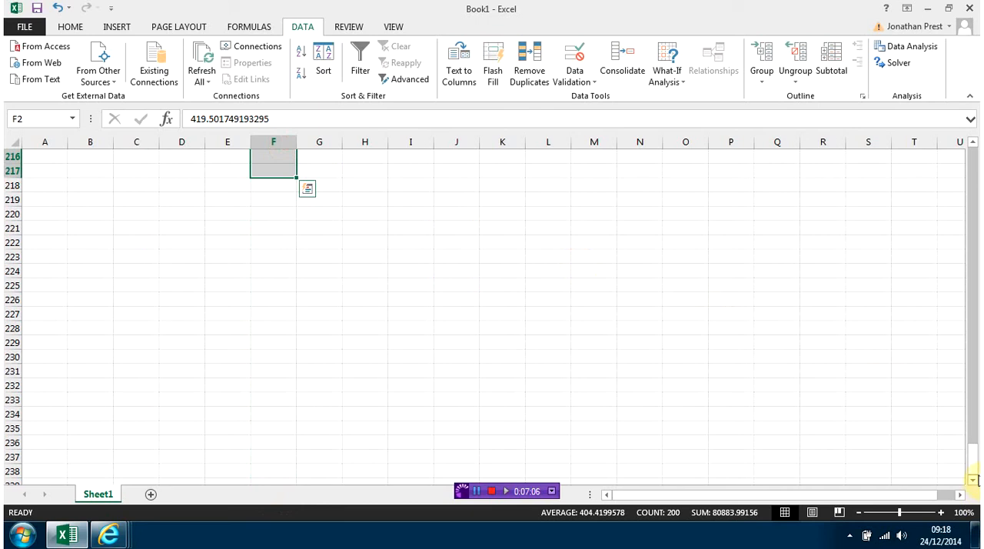
drag(975, 471, 918, 122)
click(270, 242)
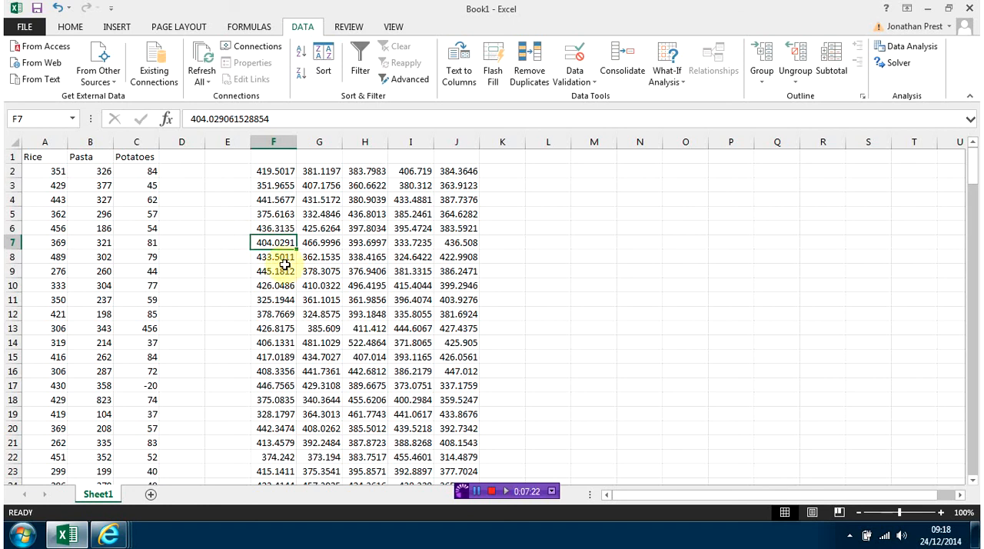
Enter =ROUND(F2,0) in cell L2 to round the first generated value to a whole number.
click(262, 170)
click(551, 170)
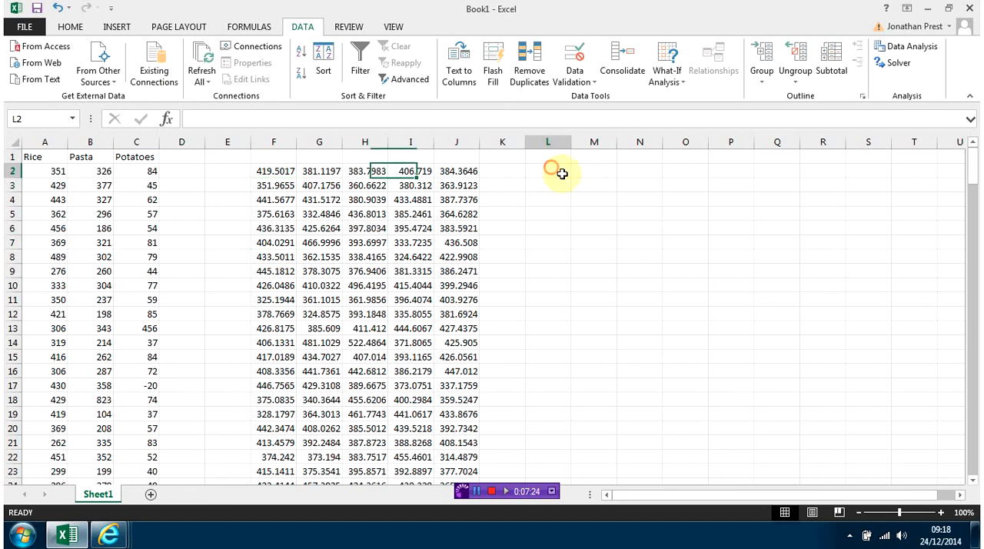
text(=)
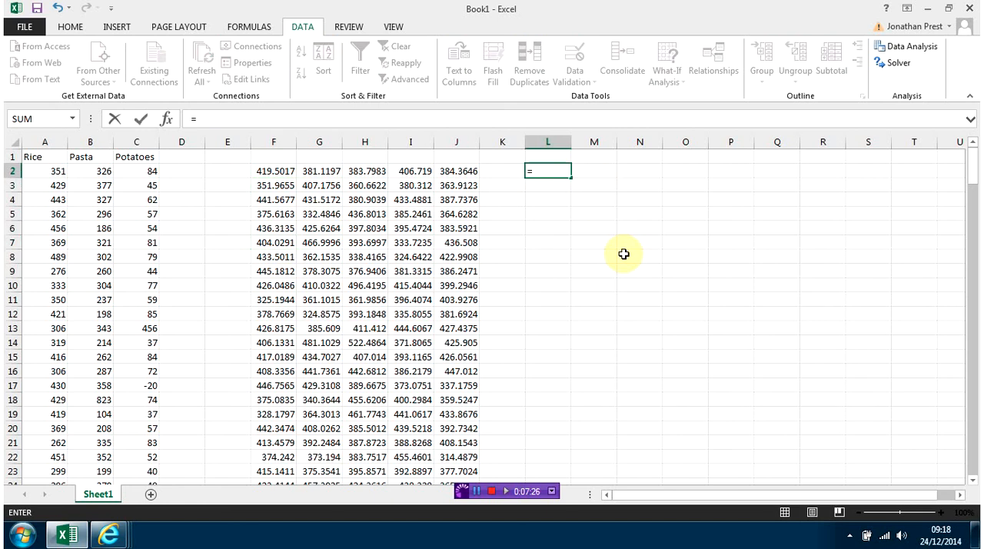
text(r)
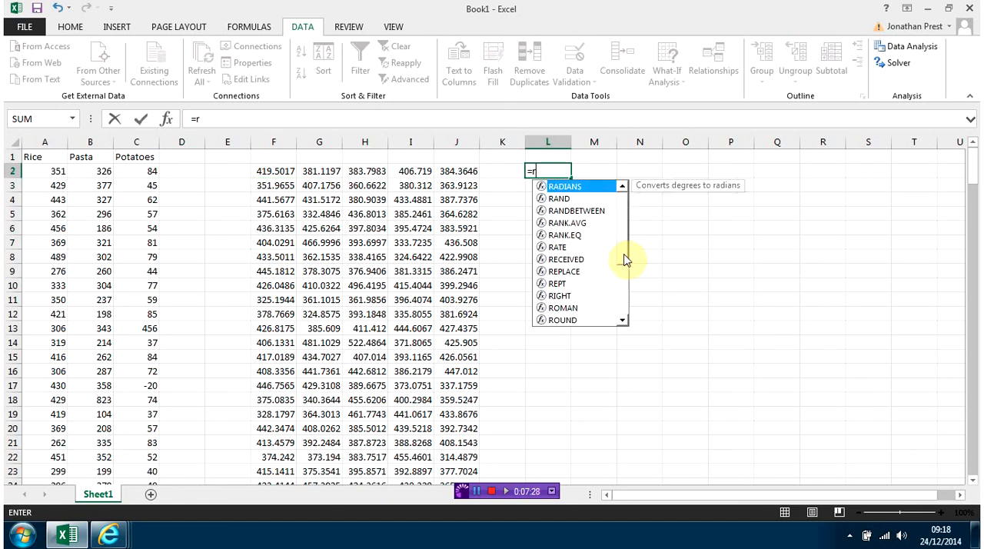
double_click(572, 322)
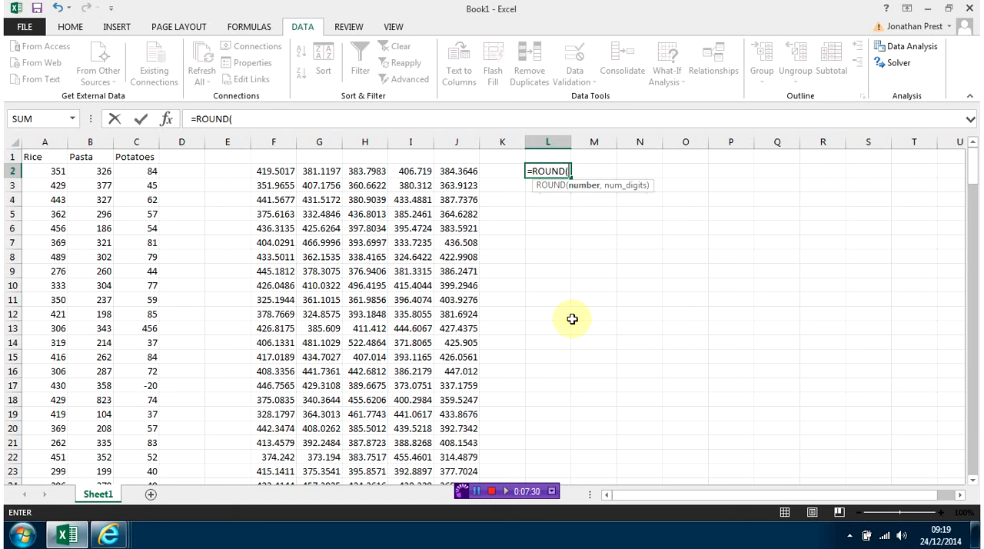
click(275, 172)
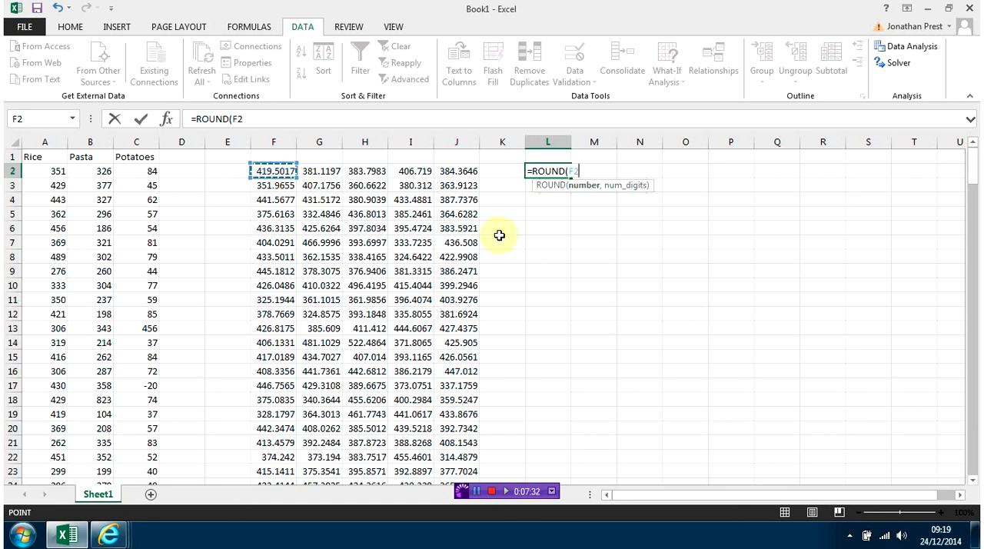
text(,0)
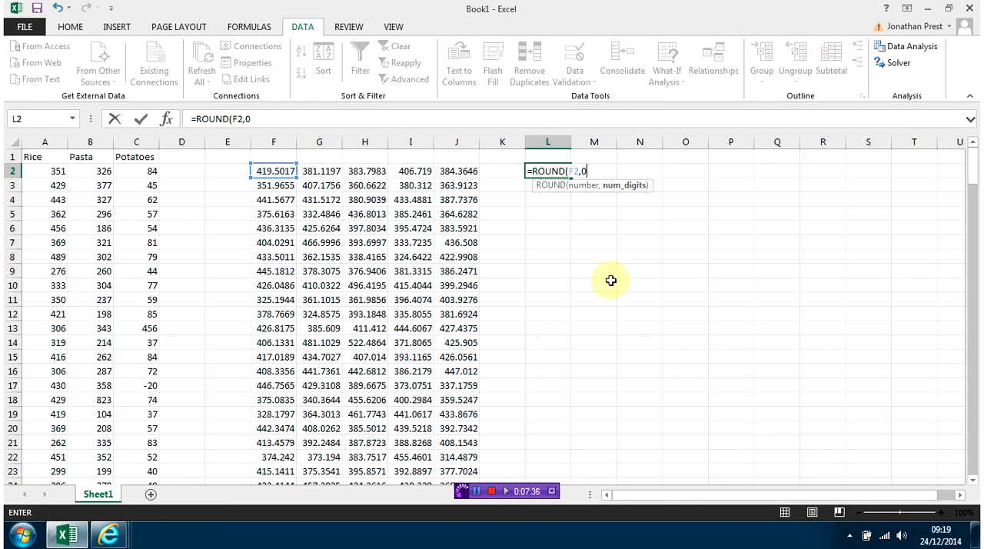
text())
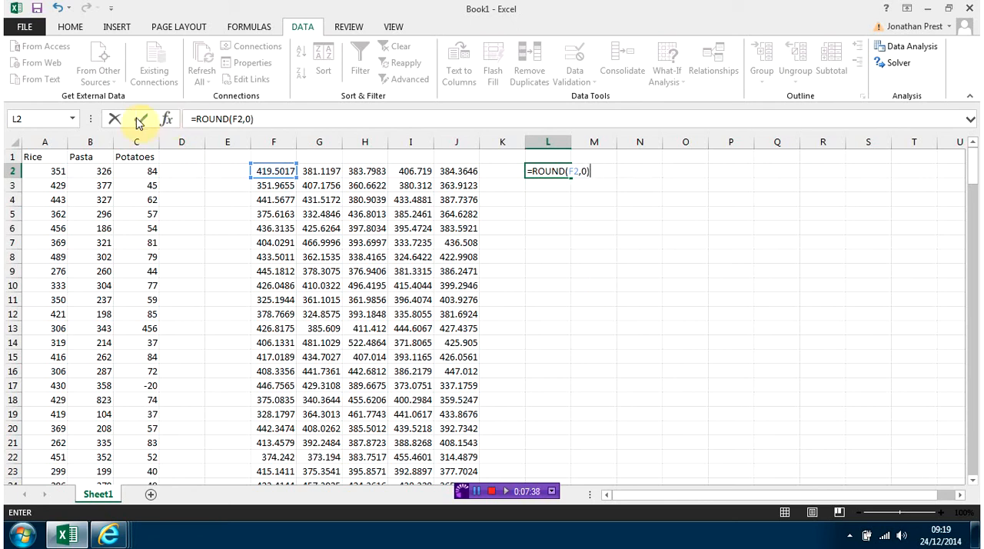
click(138, 120)
click(570, 176)
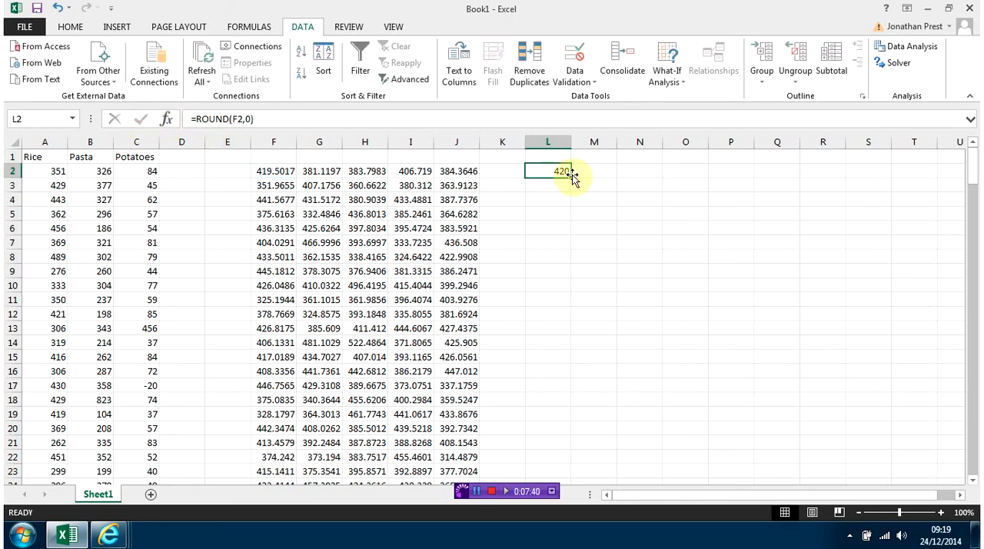
Fill the ROUND formula from L2 across to column P and down to row 201.
drag(572, 178, 744, 172)
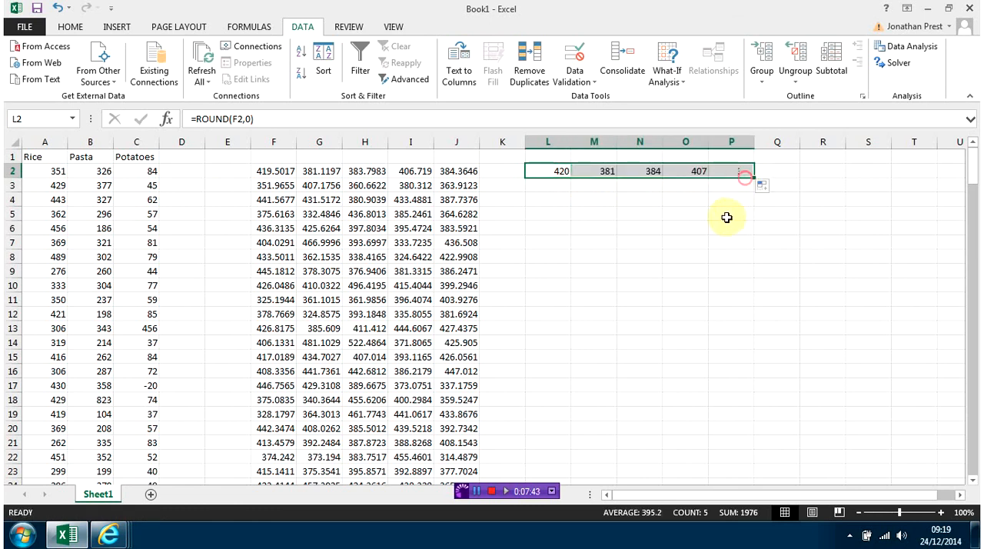
click(547, 170)
click(600, 169)
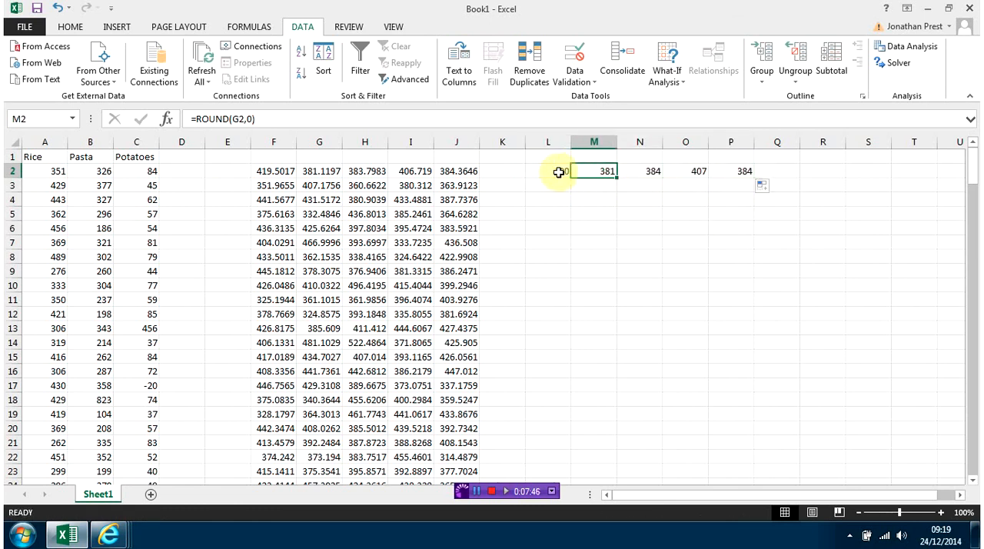
drag(565, 169, 733, 450)
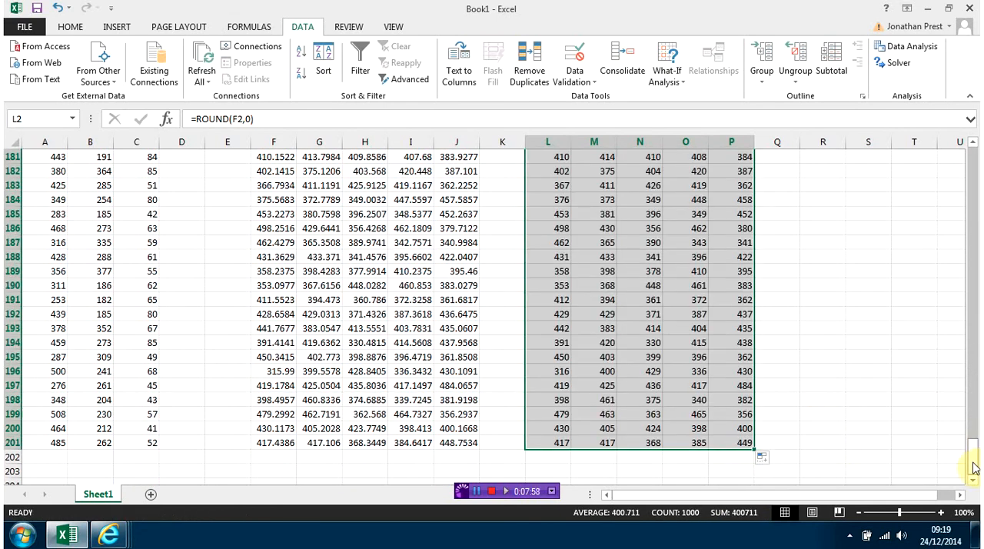
Enter the headings Toothpaste in L1 and Brushes in M1 above the rounded columns.
drag(971, 463, 973, 154)
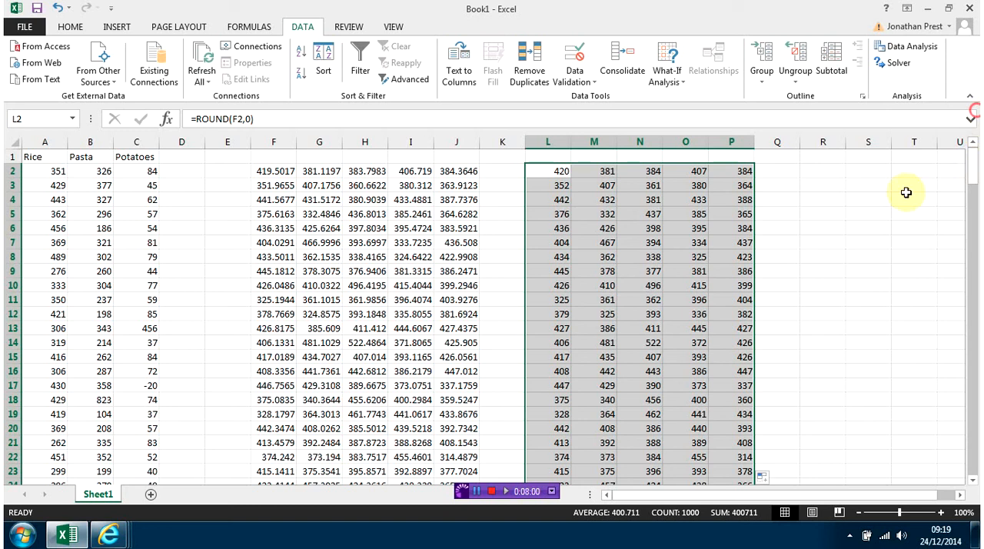
click(550, 156)
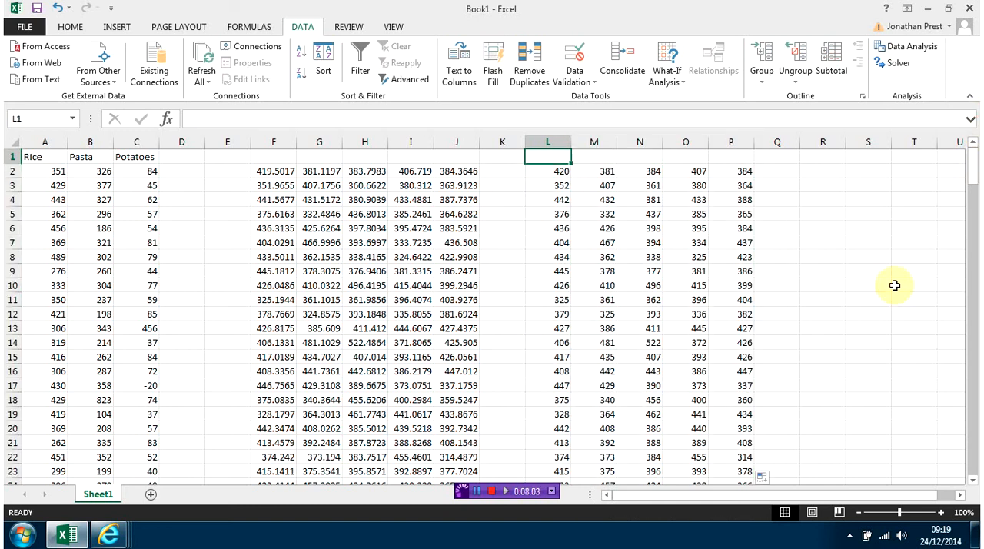
text(T)
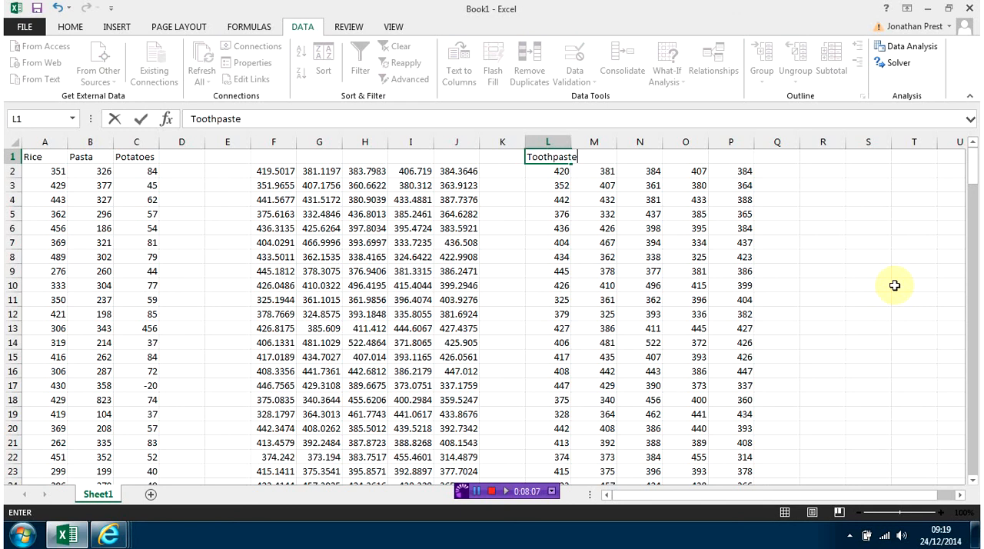
text(oothpaste)
click(638, 157)
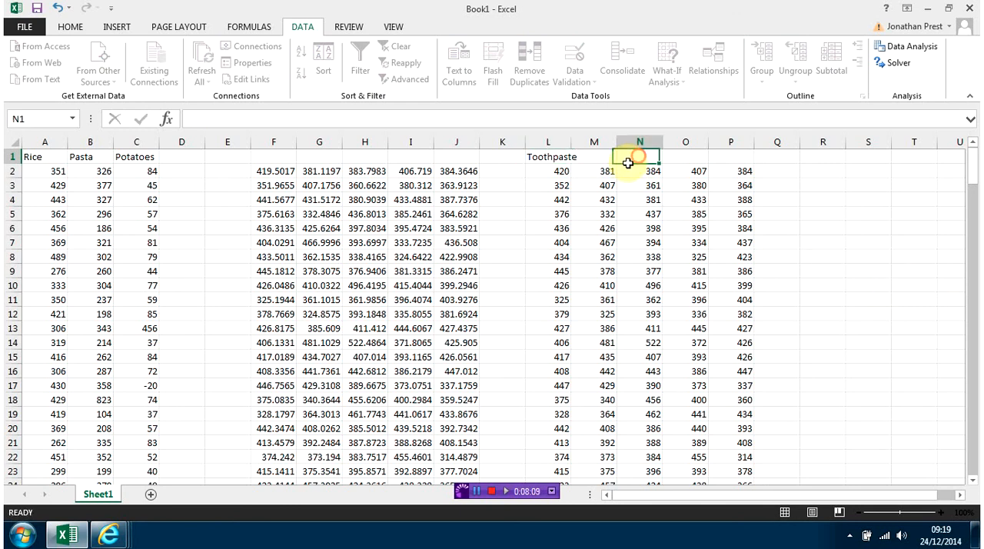
click(586, 159)
text(Brushes)
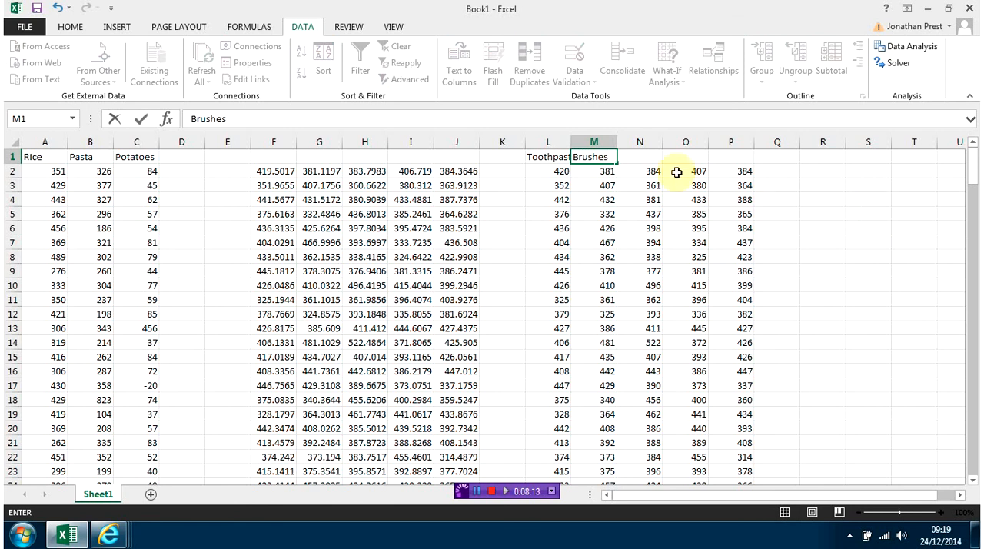
Enter the heading Toilet Roll in N1, correcting its spelling.
click(639, 156)
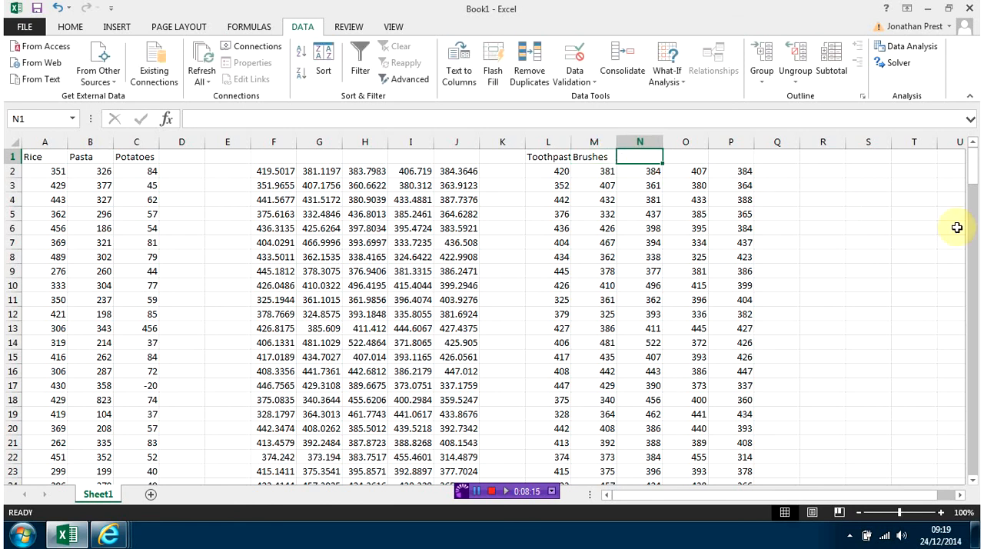
text(Toliet)
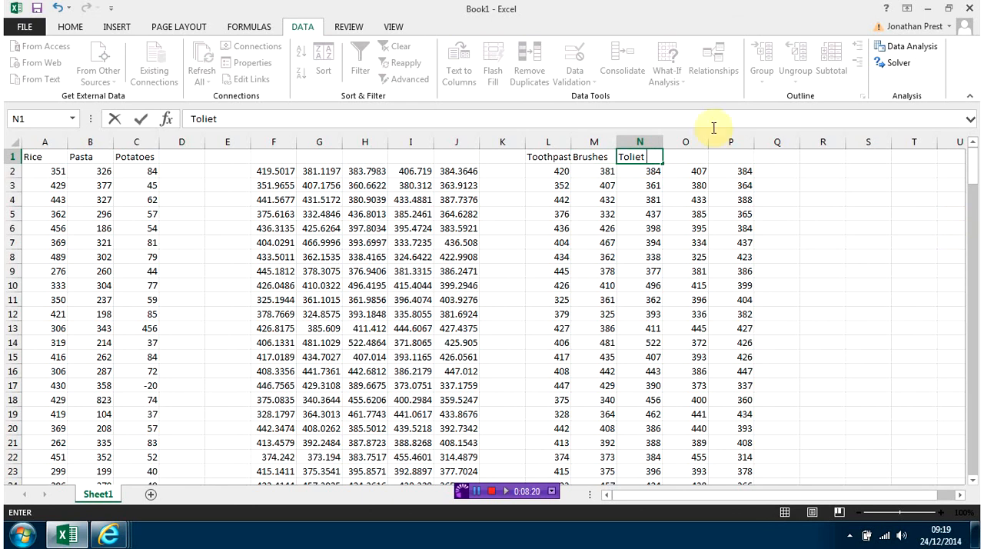
click(628, 156)
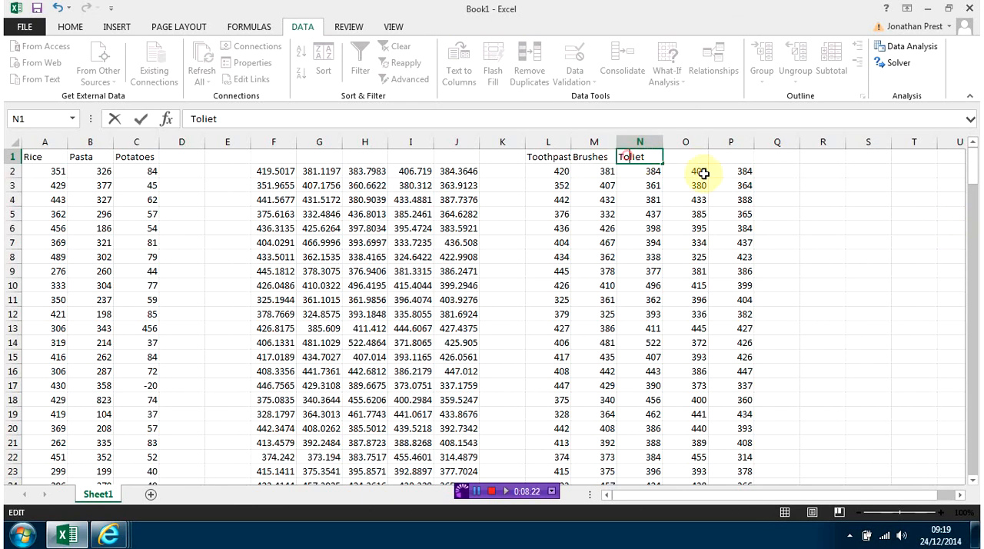
text(ilet R)
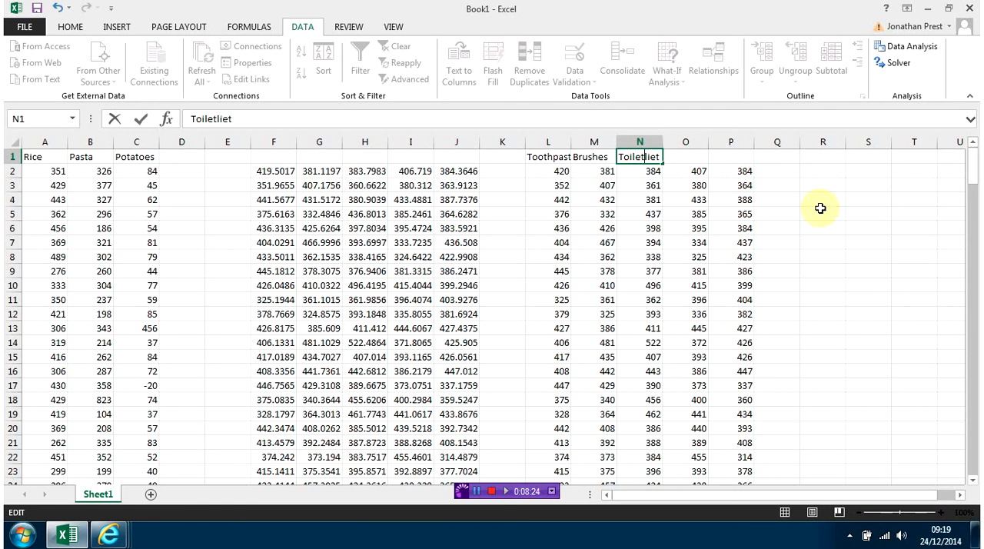
text(oll)
key(Delete)
key(Delete)
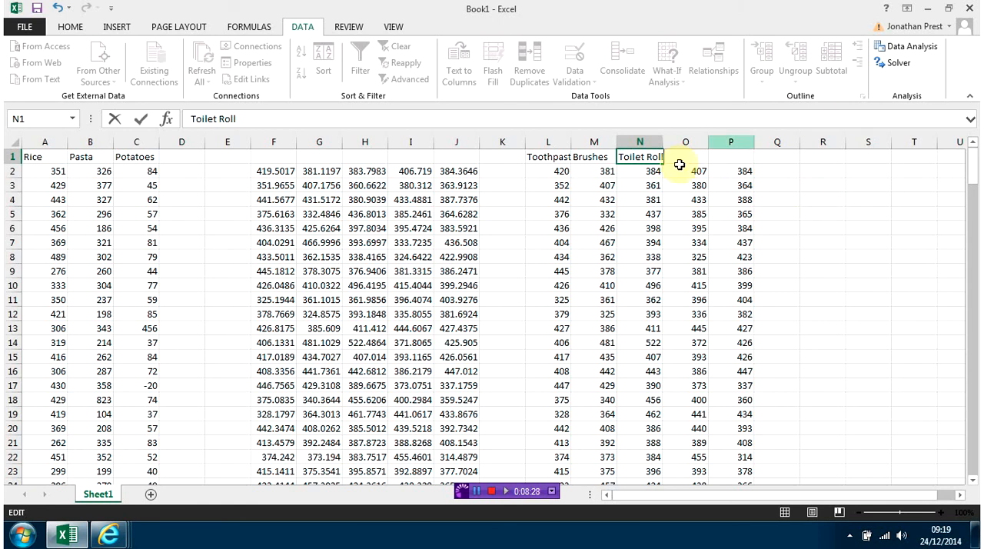
click(779, 187)
Enter the headings Kitchen in O1 and Tin Foil in P1.
click(695, 157)
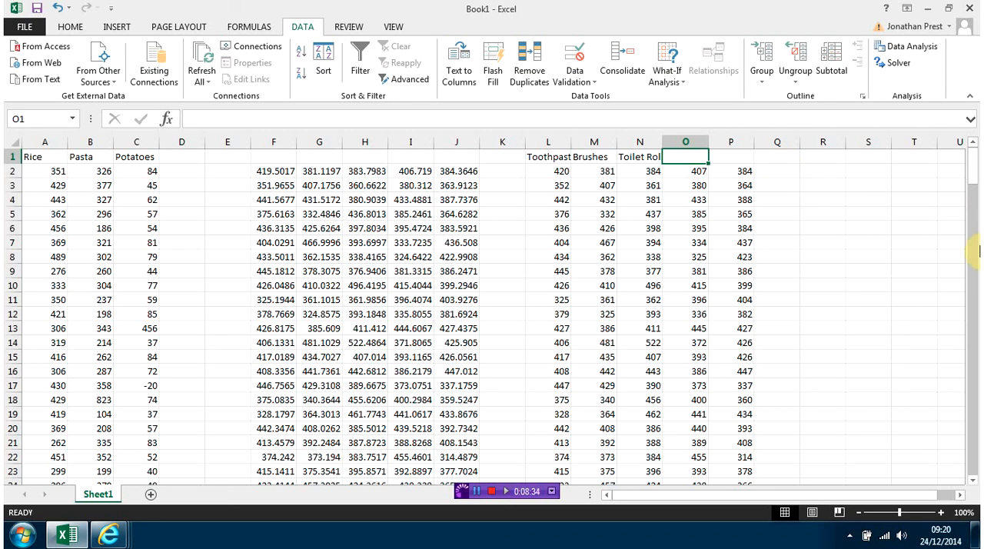
text(Kitchen)
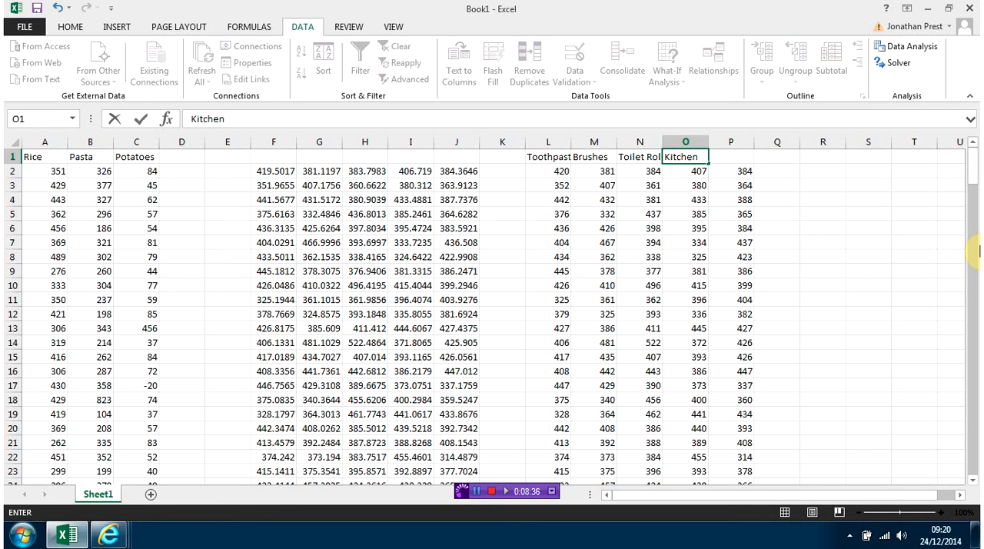
click(734, 155)
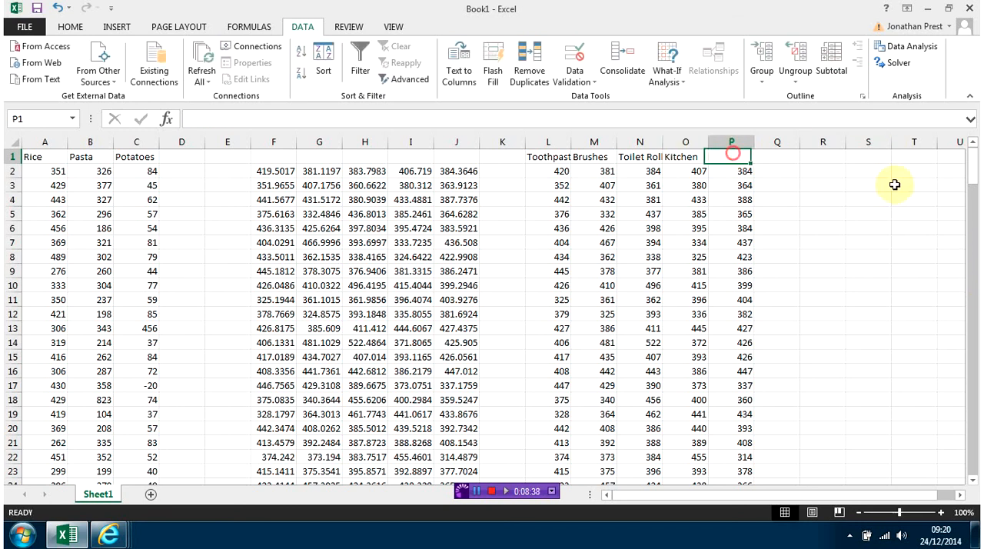
text(Tin Foil)
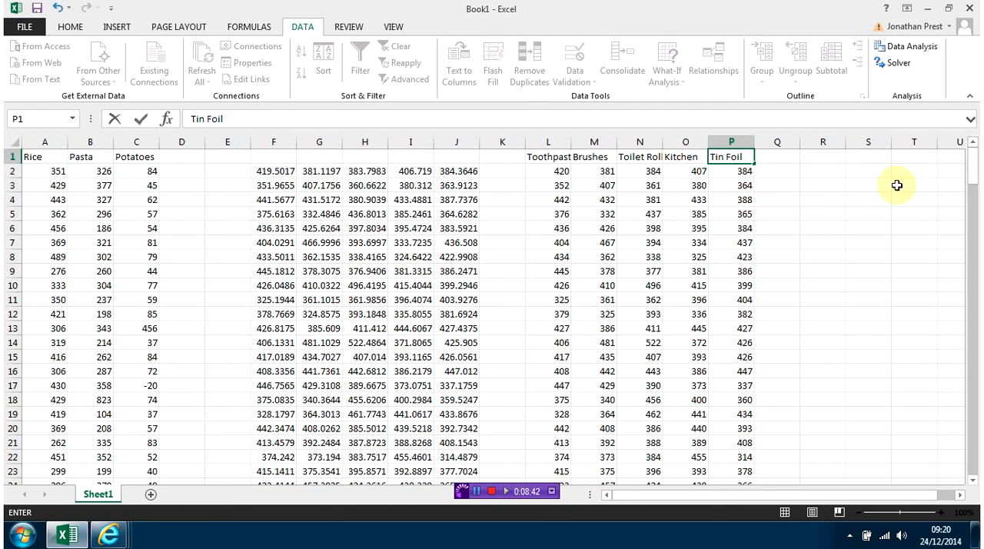
click(855, 269)
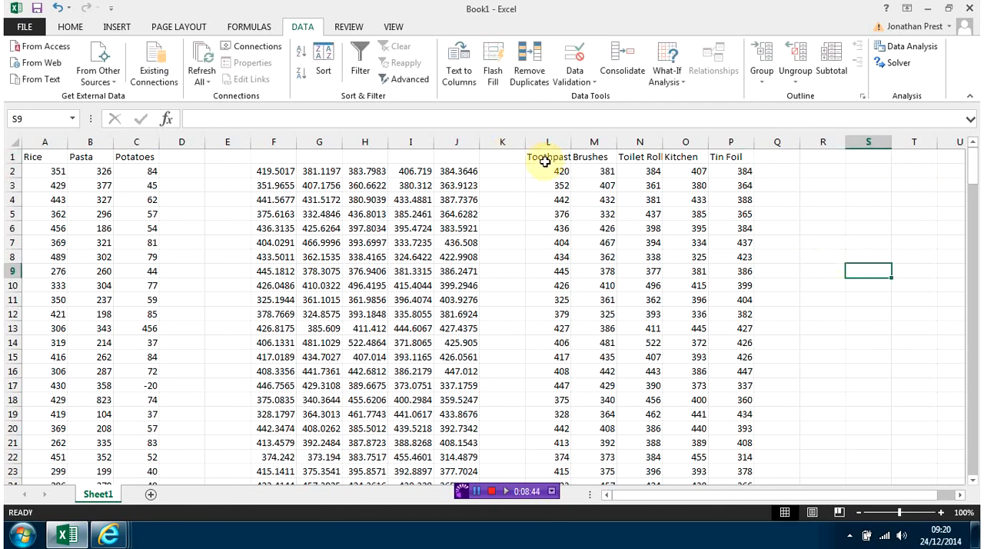
Copy the rounded block L2:P201 and paste it over itself as values only, replacing the ROUND formulas.
drag(547, 169, 736, 442)
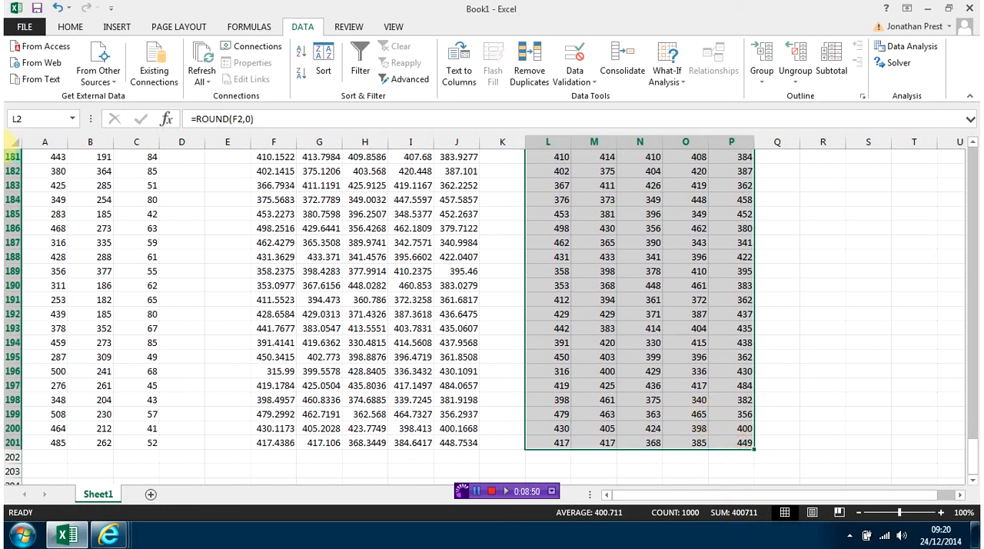
click(68, 27)
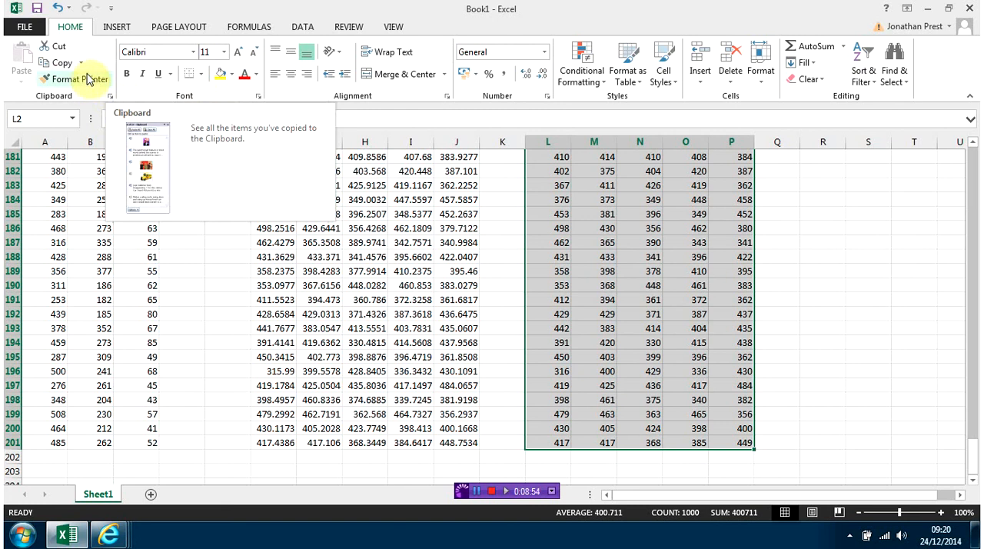
click(56, 62)
click(20, 80)
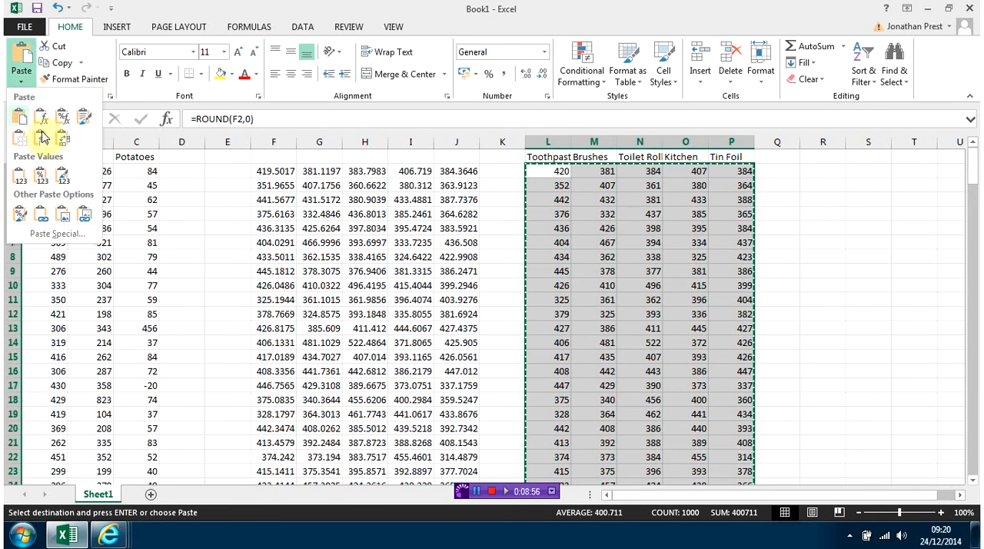
click(18, 179)
Compare the contents of sample cells in the pasted L to P block with the unrounded values in columns F to J.
click(592, 273)
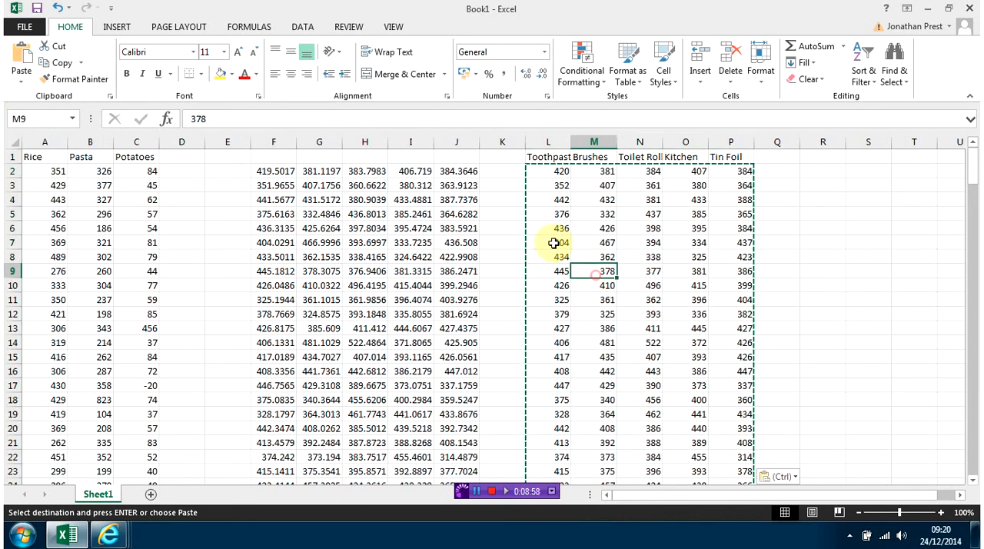
click(549, 240)
click(591, 196)
click(551, 172)
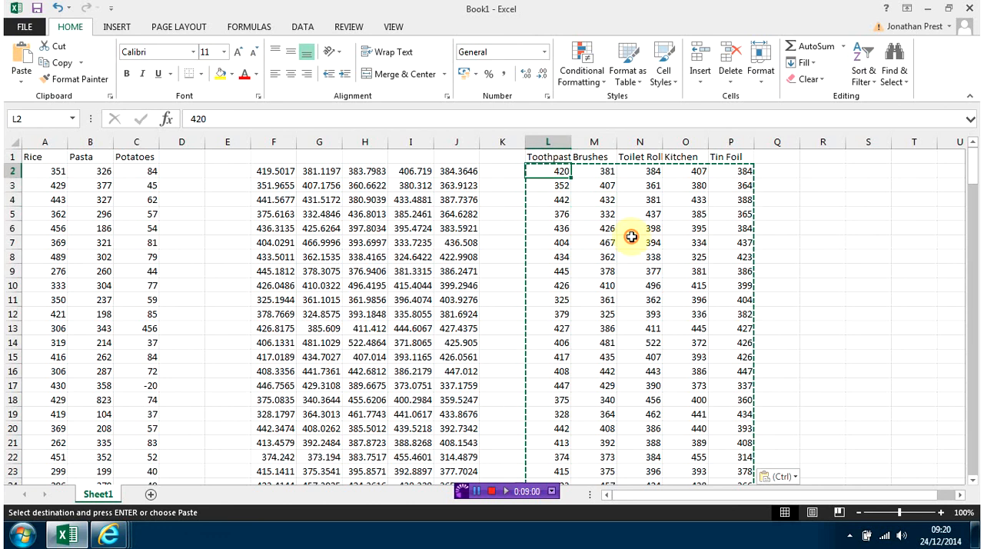
click(632, 241)
click(271, 170)
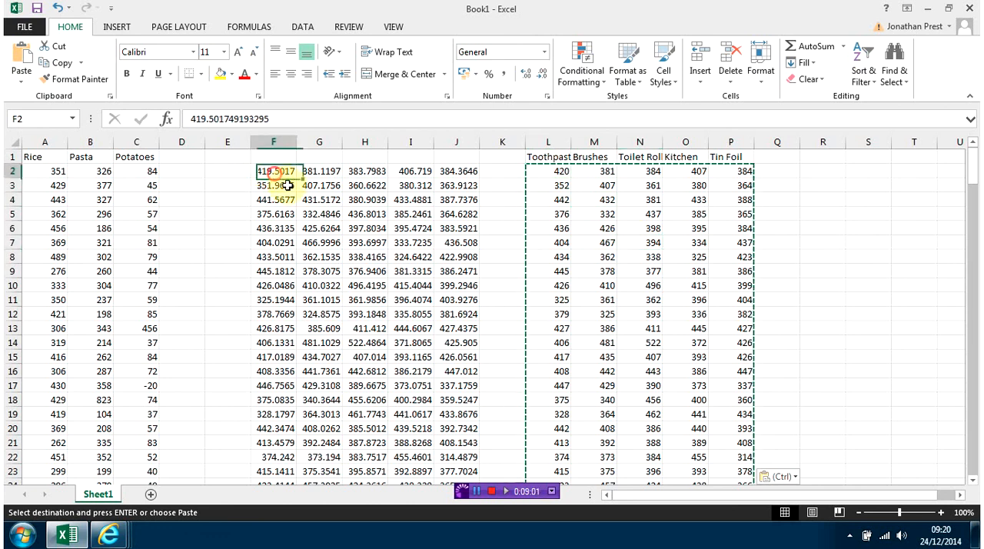
click(367, 269)
click(317, 285)
click(270, 300)
click(428, 308)
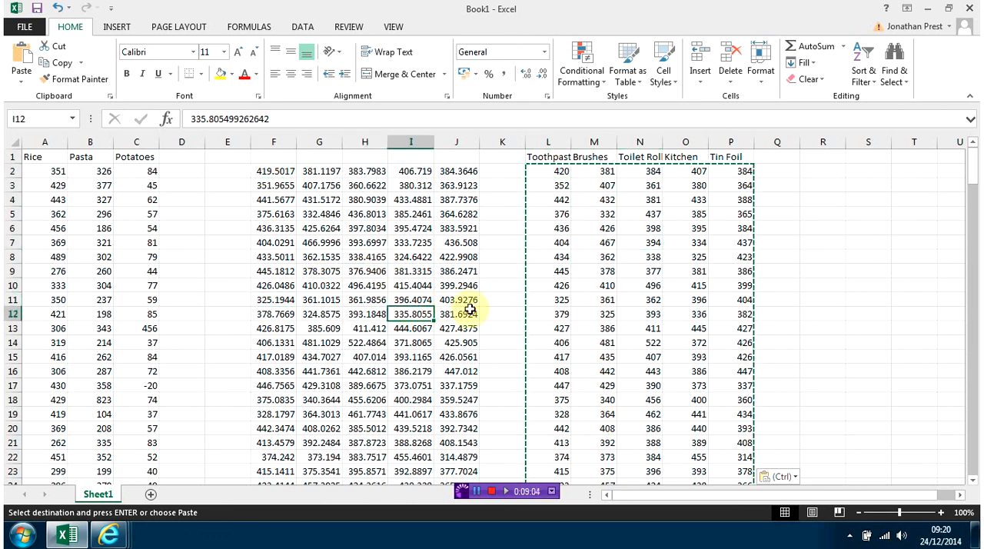
click(465, 313)
click(648, 271)
click(648, 384)
click(741, 369)
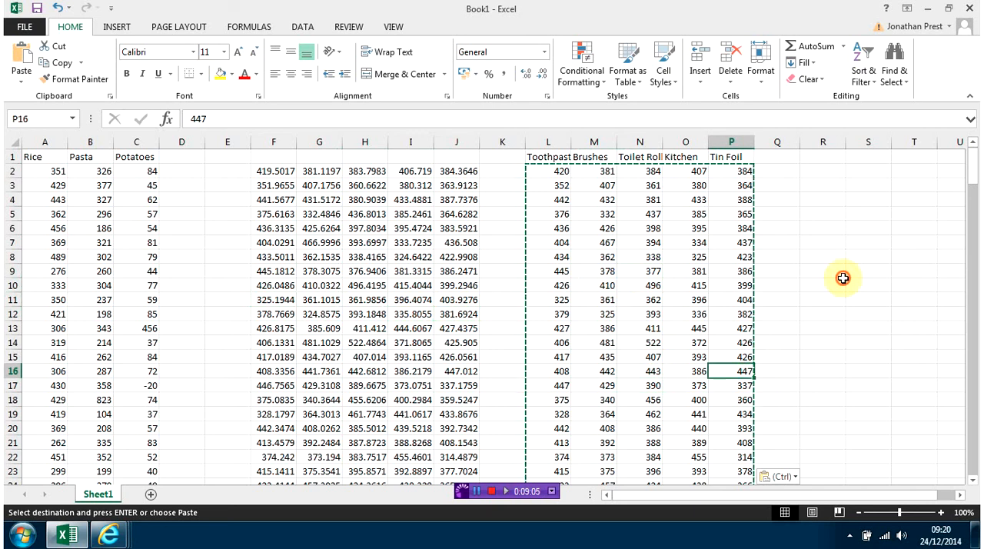
click(844, 281)
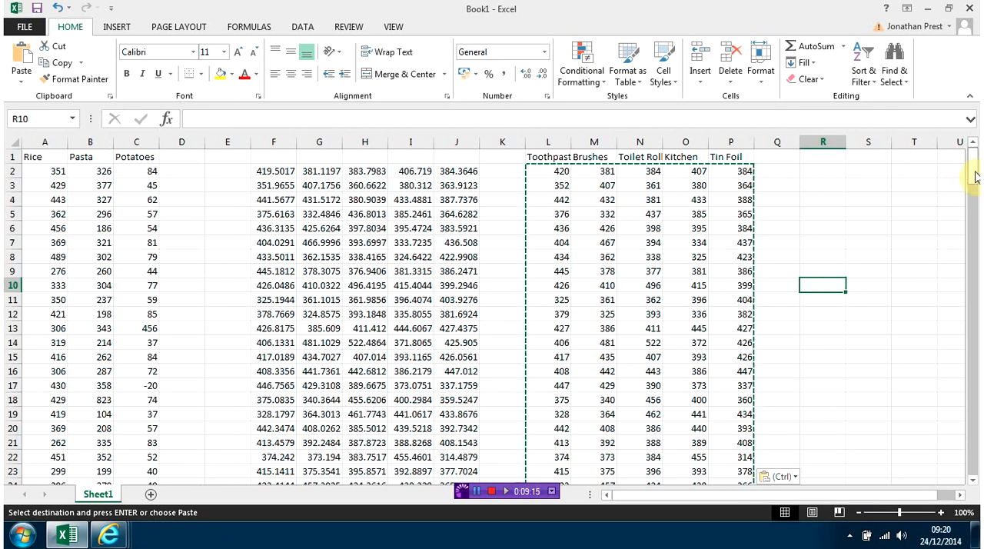
Review the five product headings in cells L1 to P1.
click(542, 160)
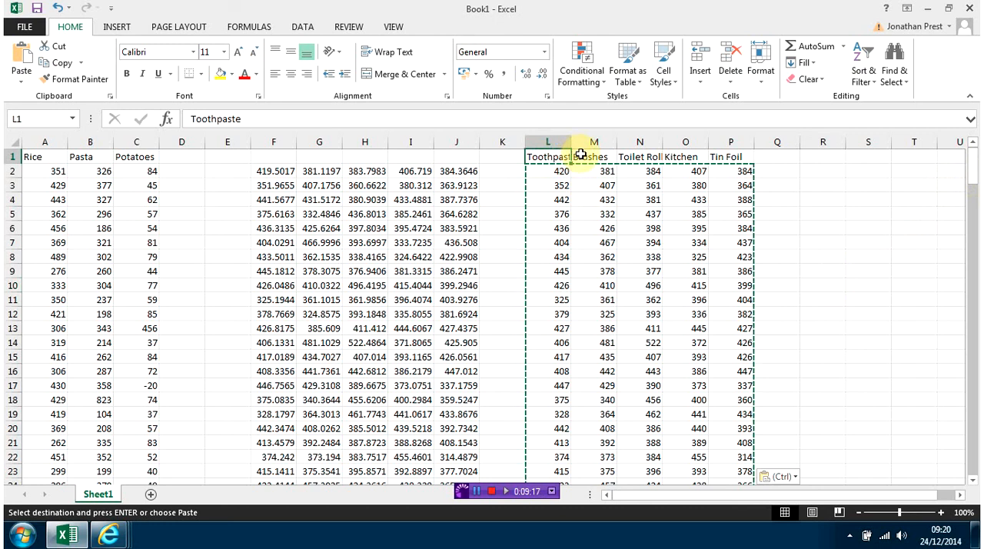
click(582, 156)
click(637, 159)
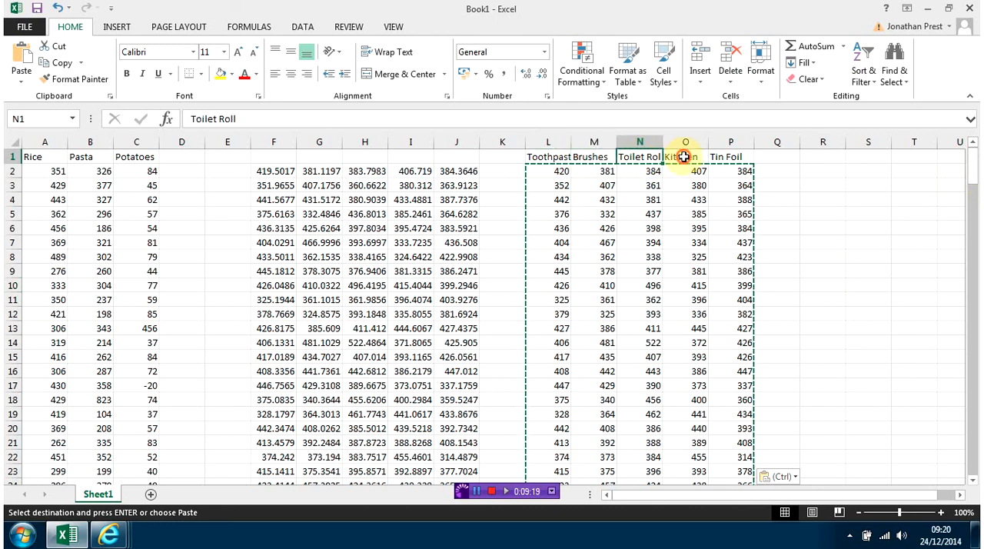
click(683, 156)
click(737, 156)
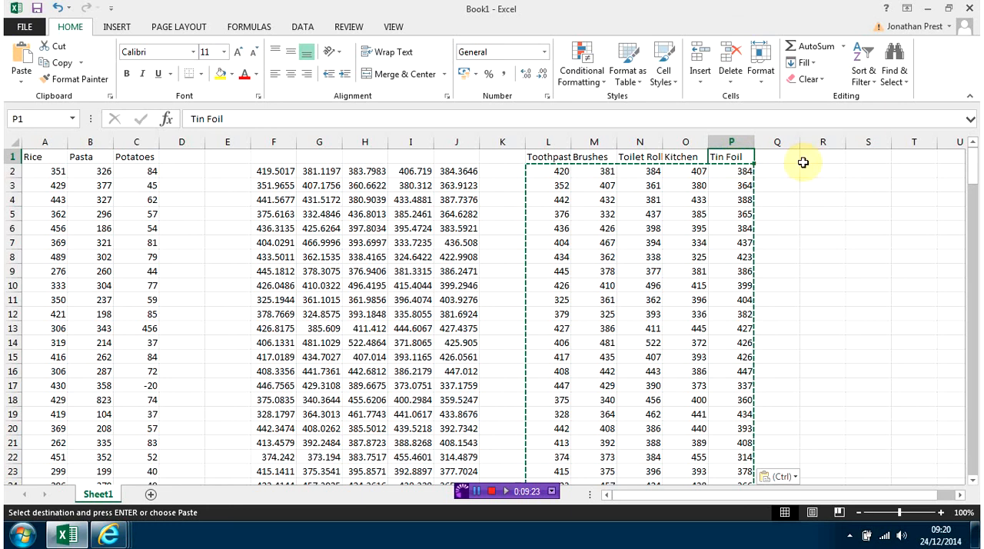
click(801, 188)
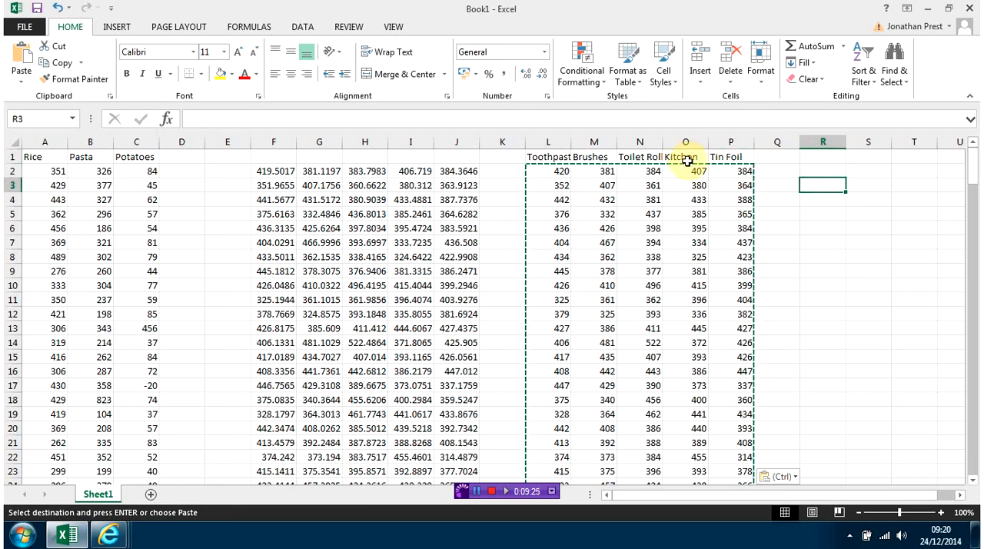
click(687, 158)
click(722, 158)
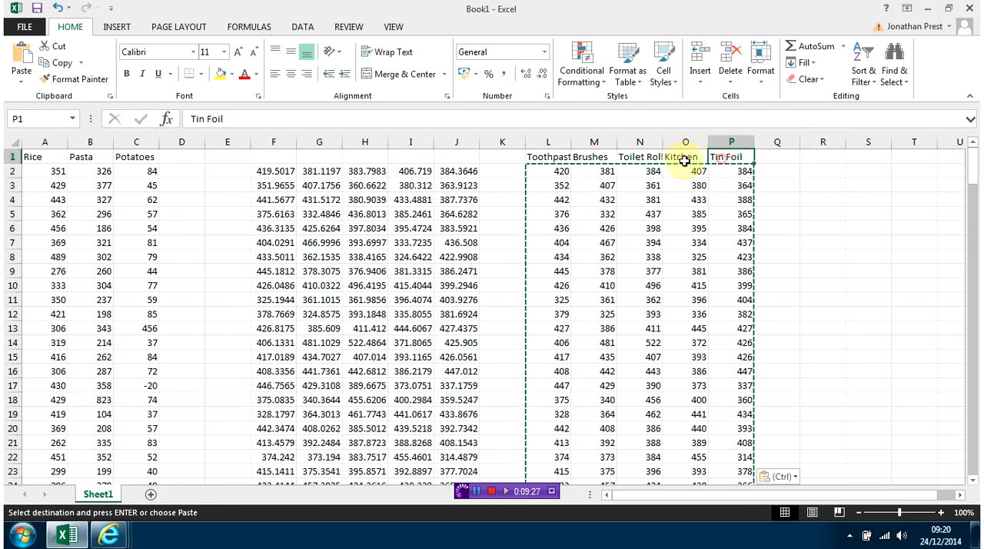
click(643, 159)
click(586, 157)
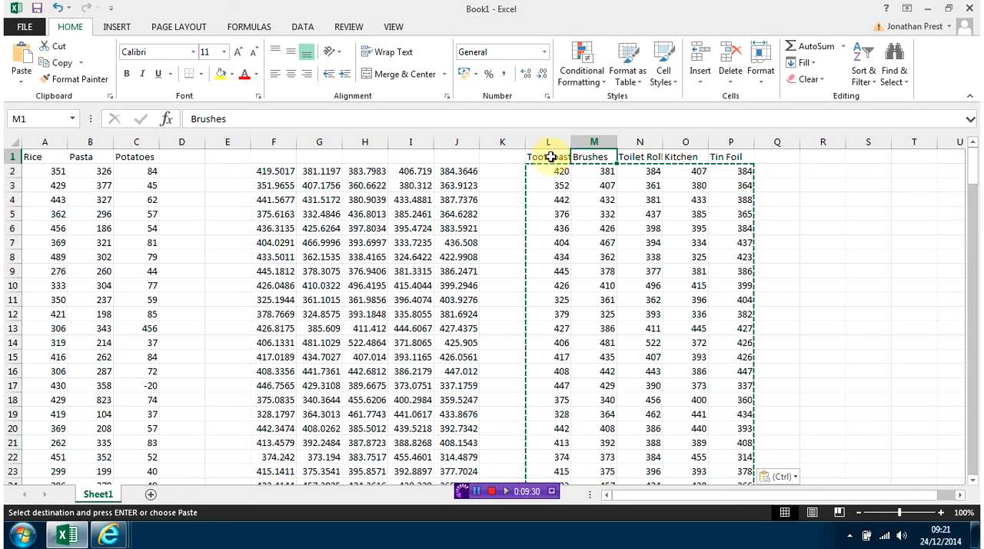
click(551, 157)
Examine sample whole-number values beneath the product headings, mainly across row 6.
click(543, 173)
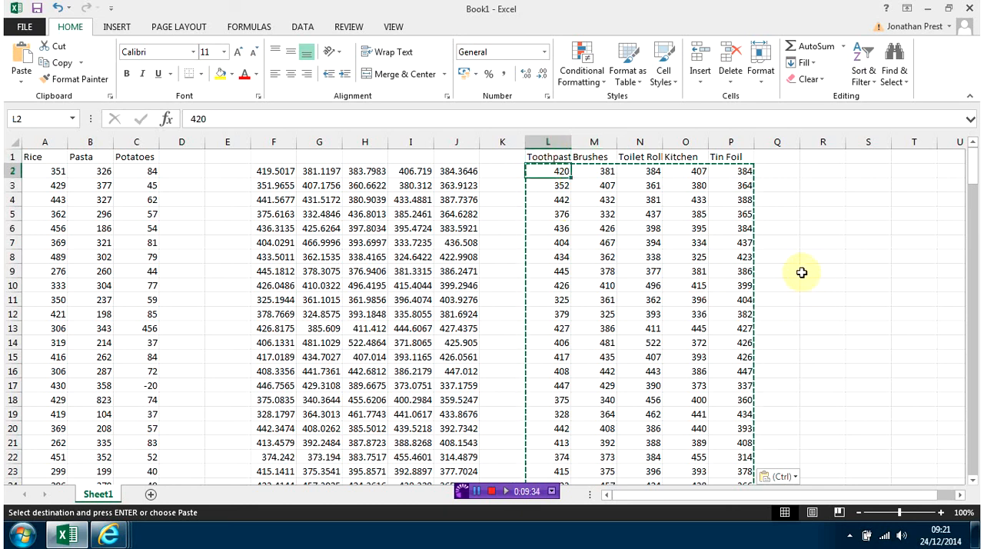
click(650, 227)
click(569, 224)
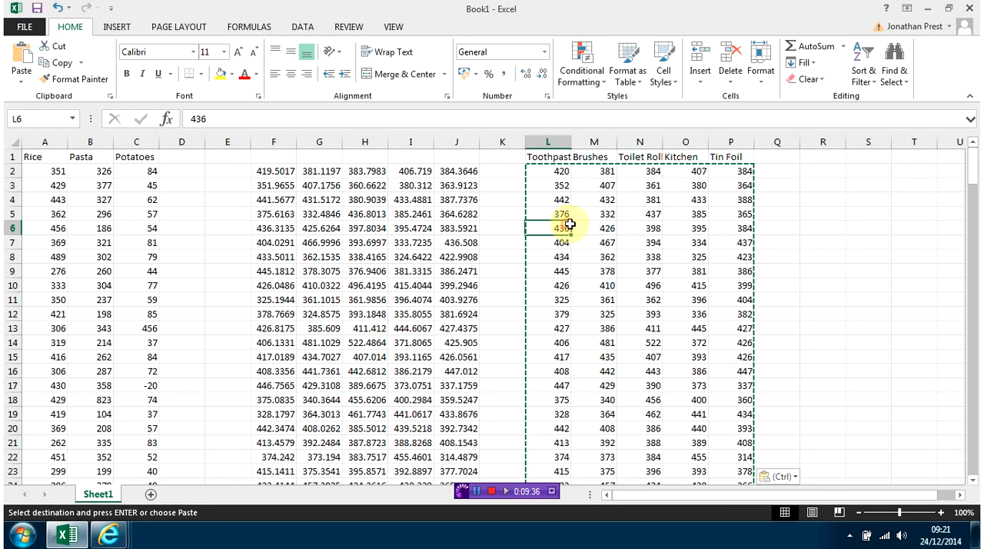
click(592, 229)
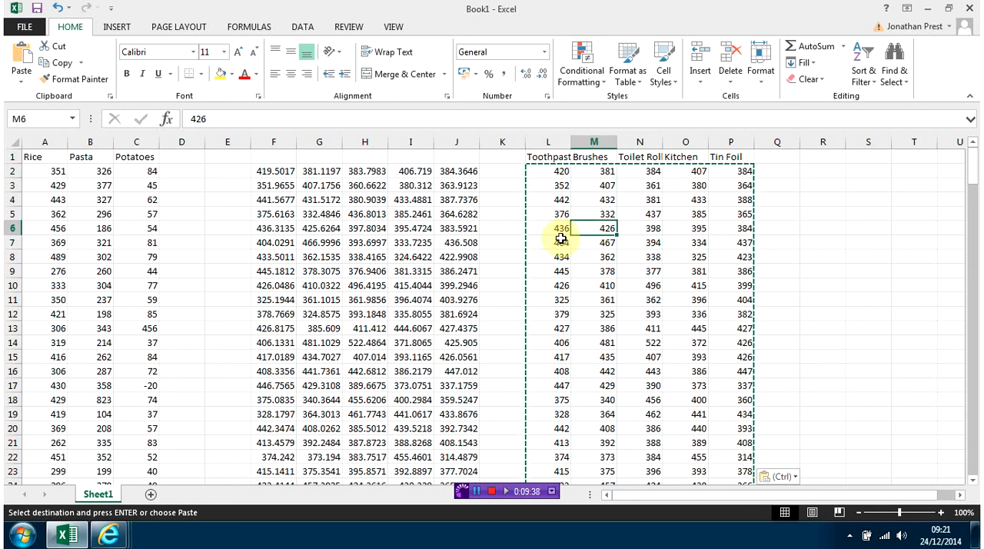
click(696, 227)
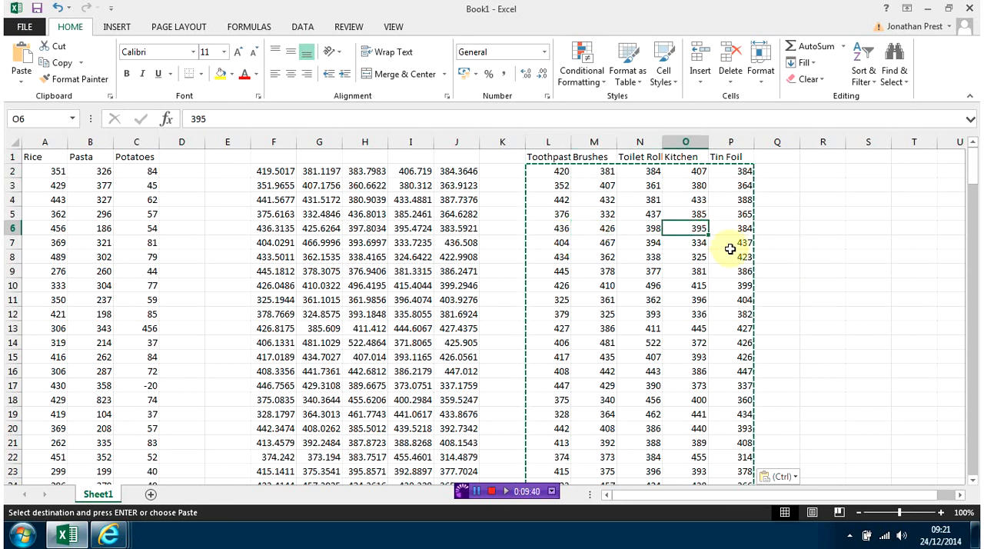
click(729, 249)
click(817, 272)
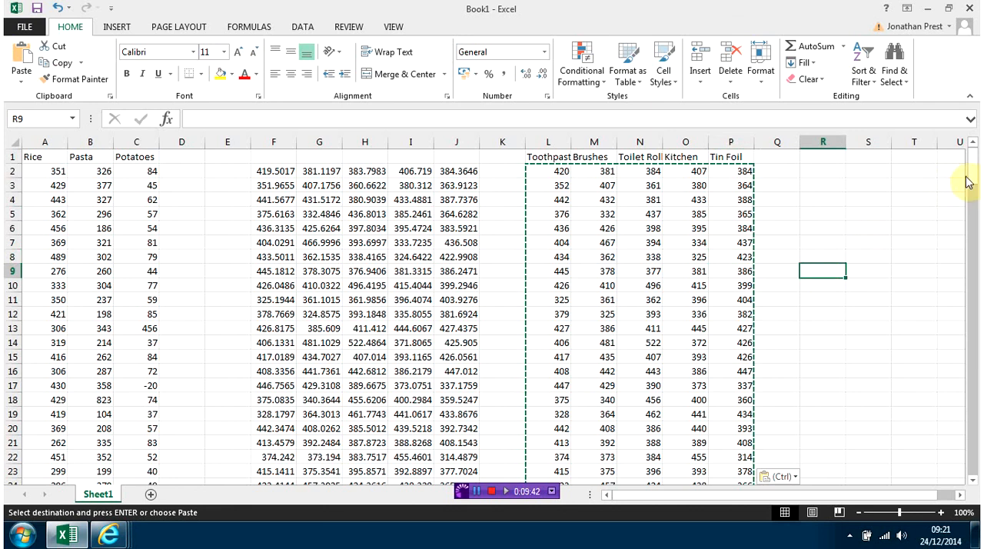
drag(969, 182, 963, 161)
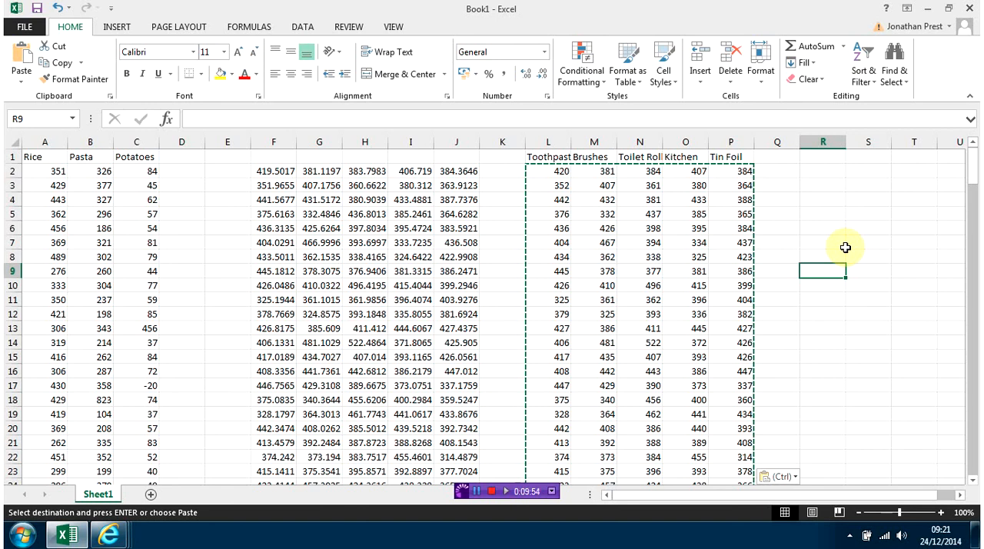
drag(613, 498, 613, 498)
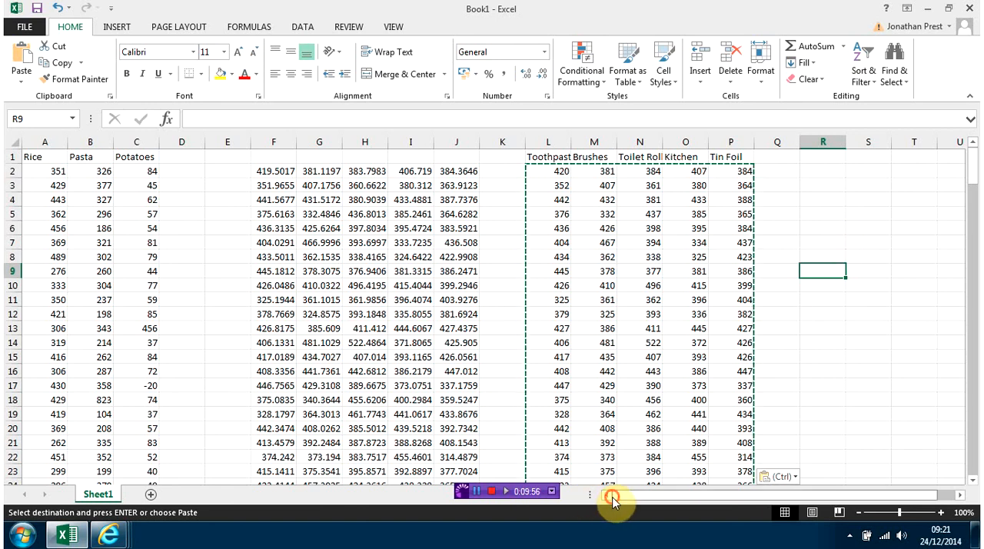